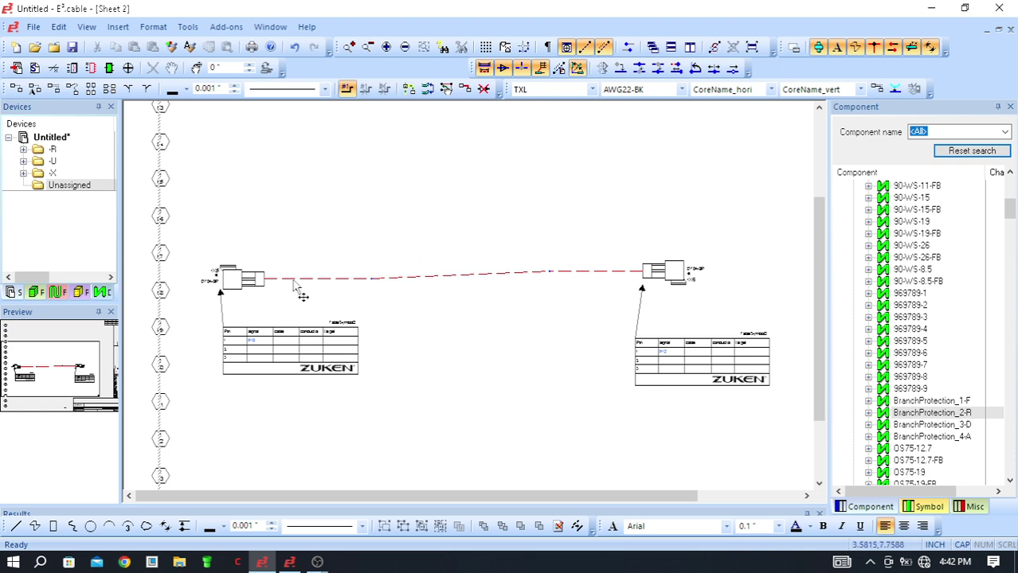
pyautogui.scroll(3, 476, 295)
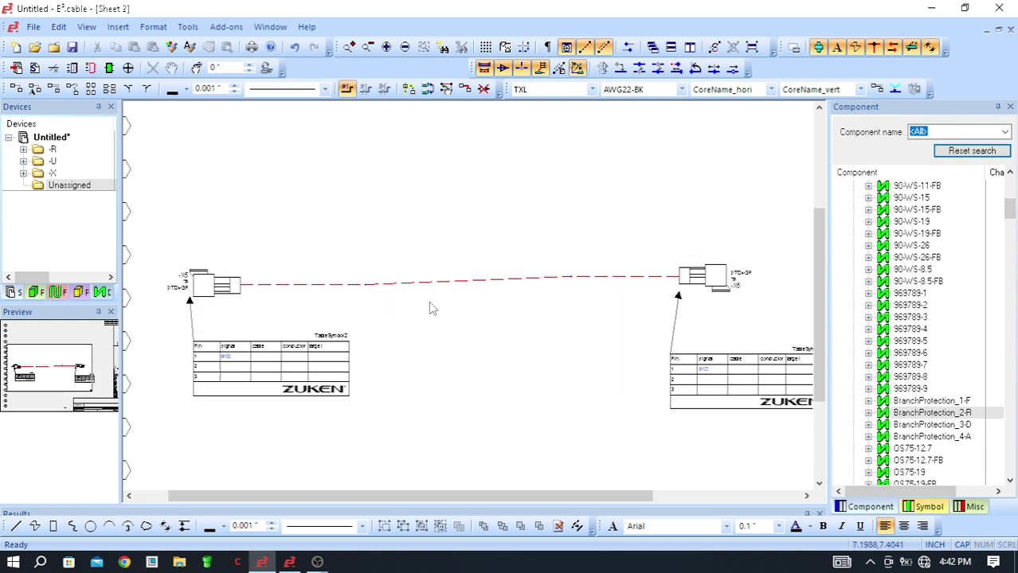
pyautogui.scroll(-2, 433, 306)
pyautogui.scroll(1, 965, 276)
pyautogui.scroll(2, 965, 275)
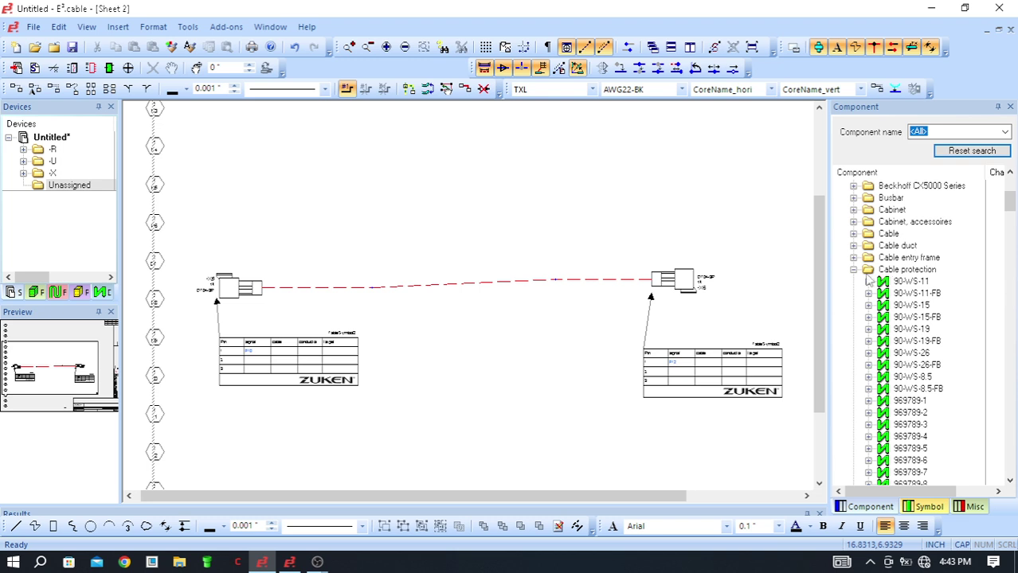
# - Place the BranchProtection_2-R corrugated tube from the Cable protection folder on the segment next to connector -X5
pyautogui.click(853, 270)
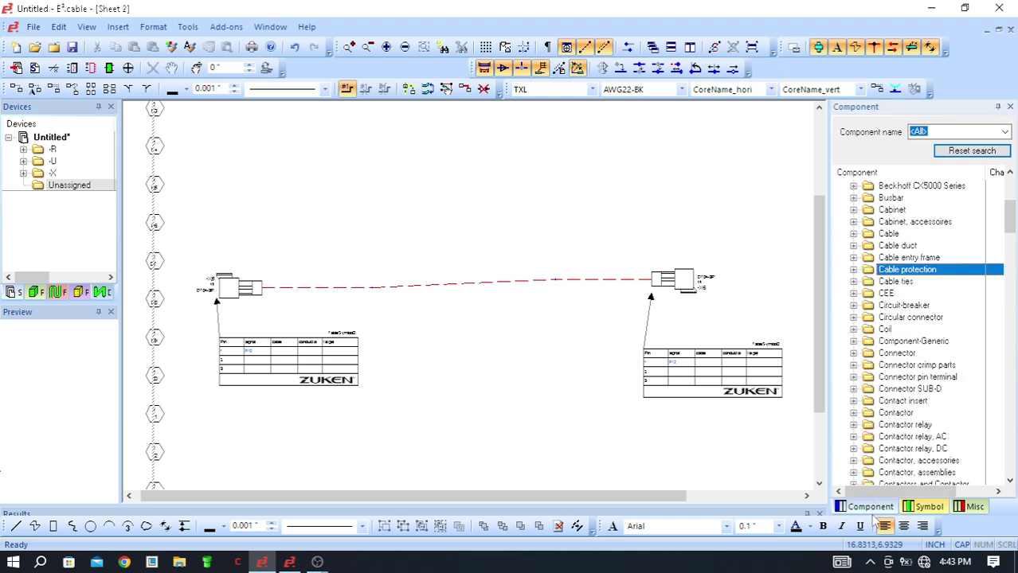
pyautogui.click(854, 272)
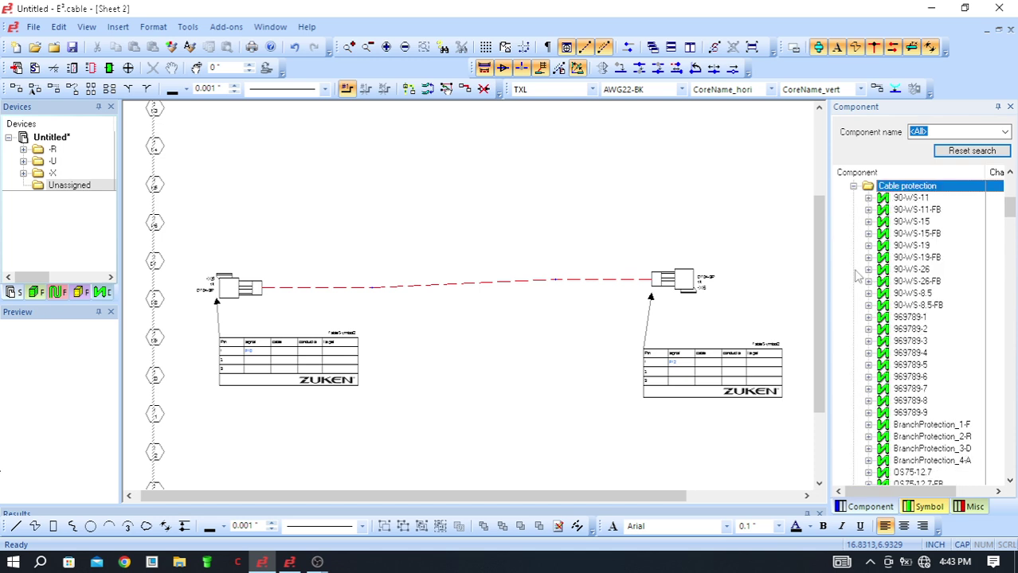
pyautogui.scroll(-3, 898, 376)
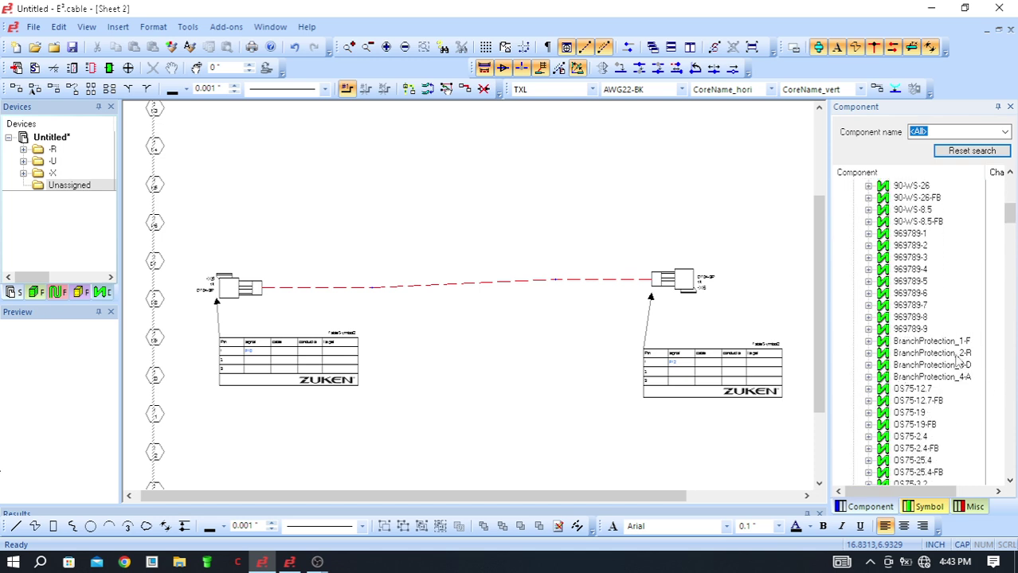
pyautogui.click(948, 353)
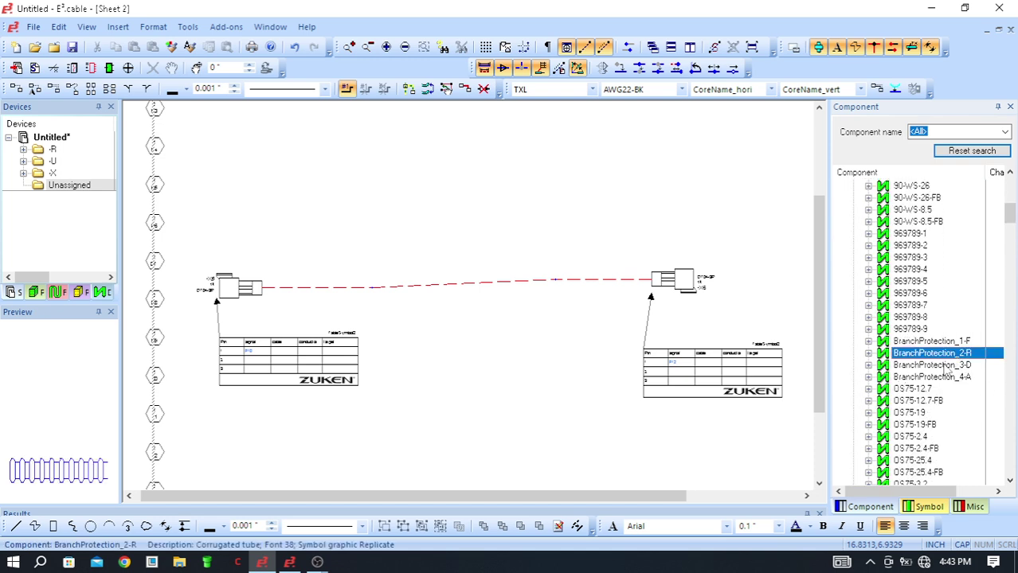
pyautogui.scroll(1, 312, 289)
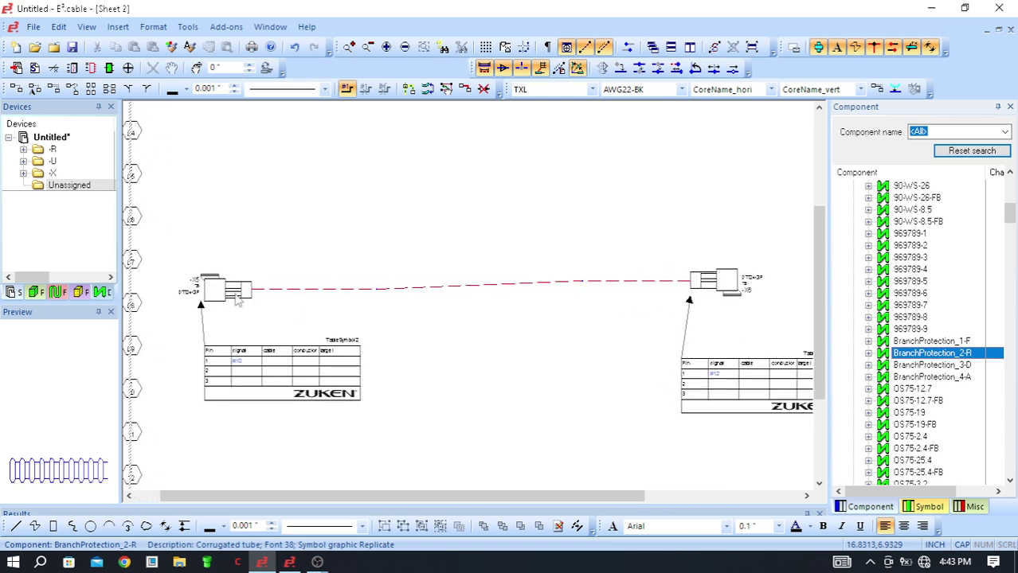
pyautogui.scroll(-1, 446, 277)
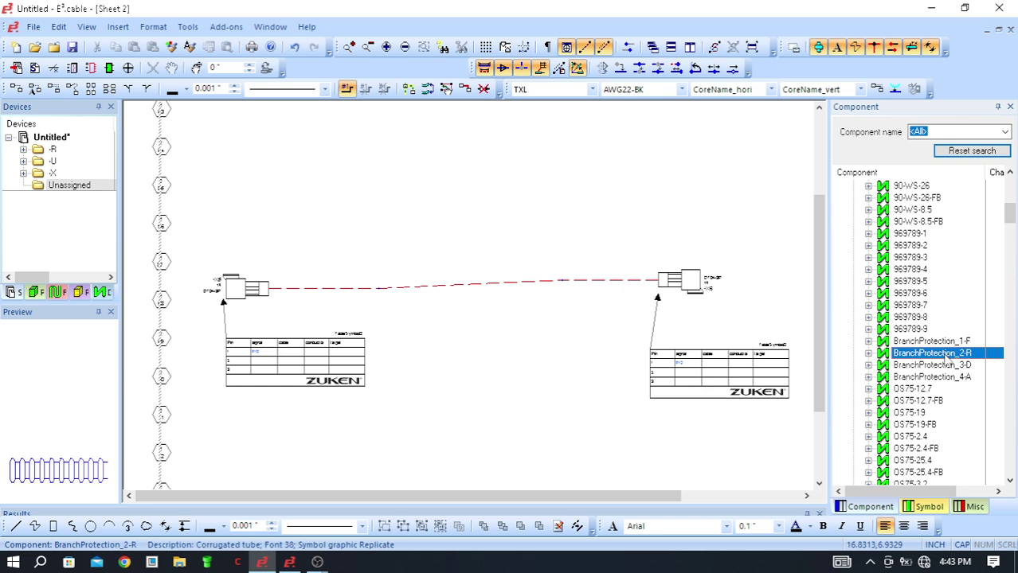
pyautogui.scroll(3, 478, 295)
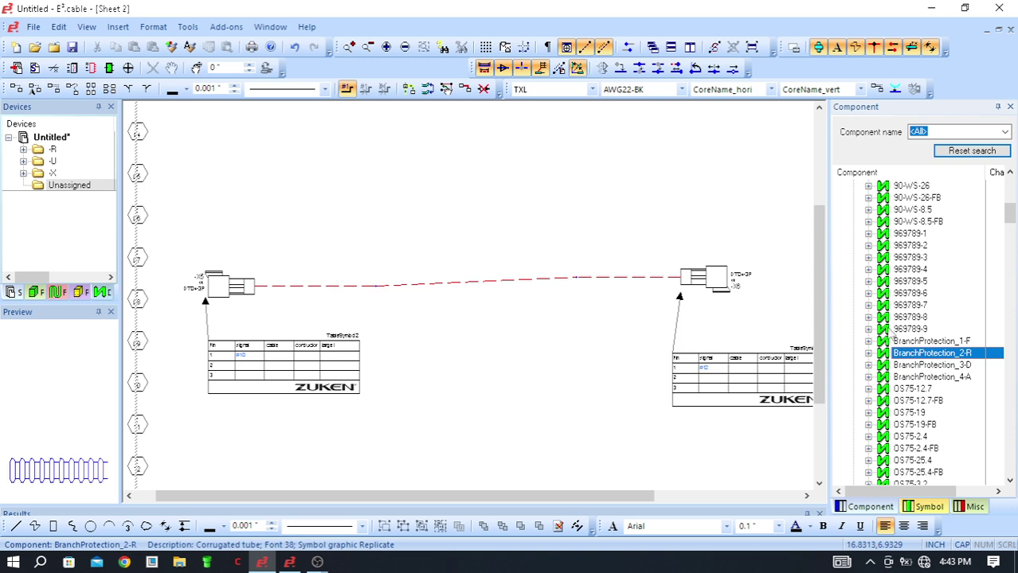
pyautogui.doubleClick(947, 358)
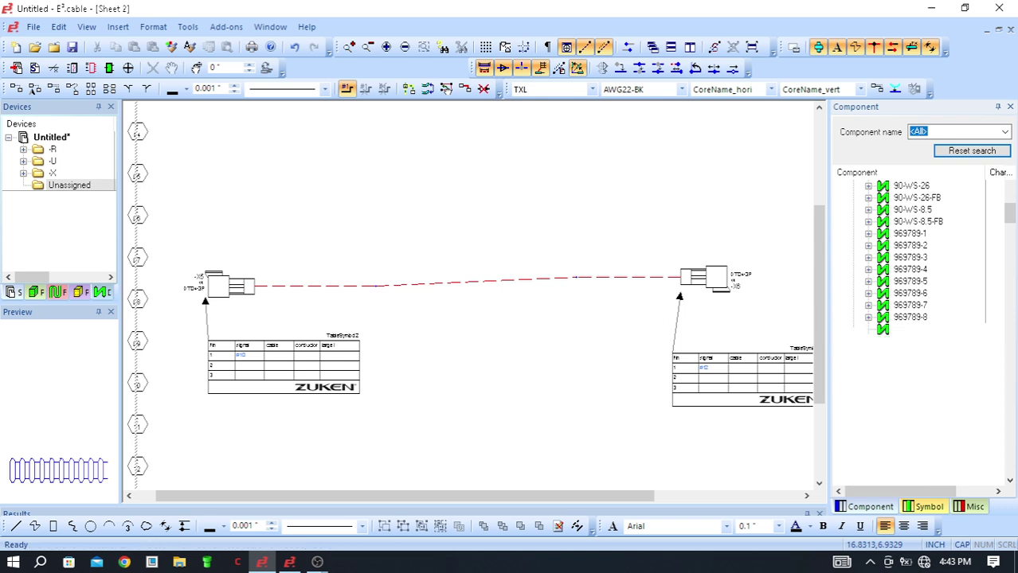
pyautogui.click(319, 291)
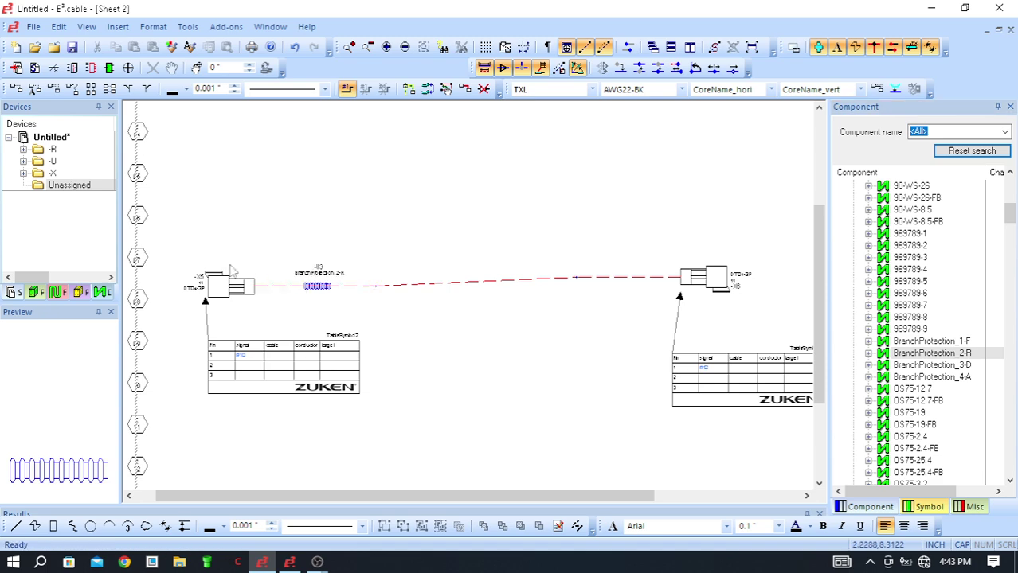
# - Stretch the placed corrugated tube at both ends so it spans from connector -X5 to the first node
pyautogui.scroll(1, 267, 297)
pyautogui.scroll(2, 266, 296)
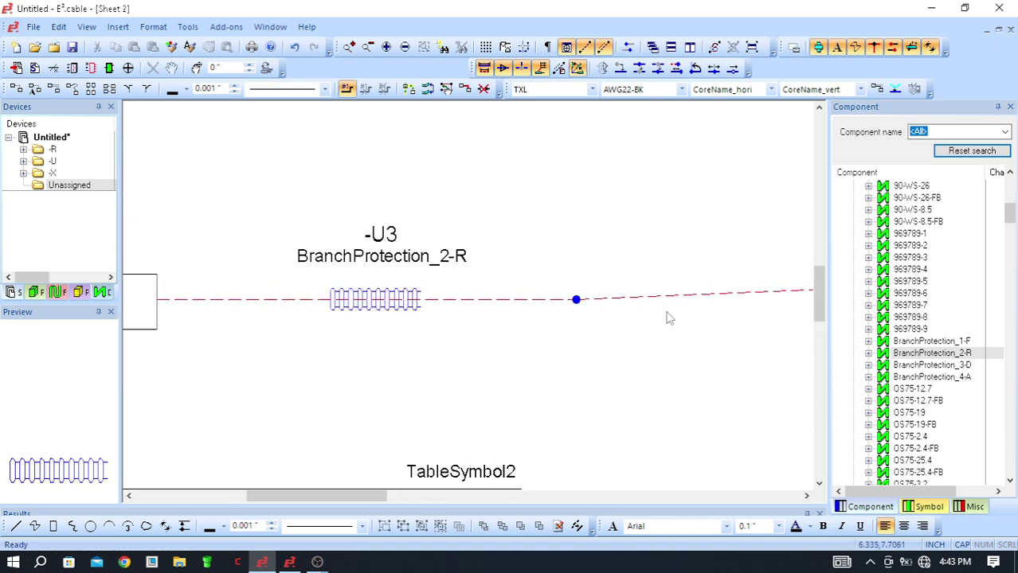
pyautogui.click(418, 306)
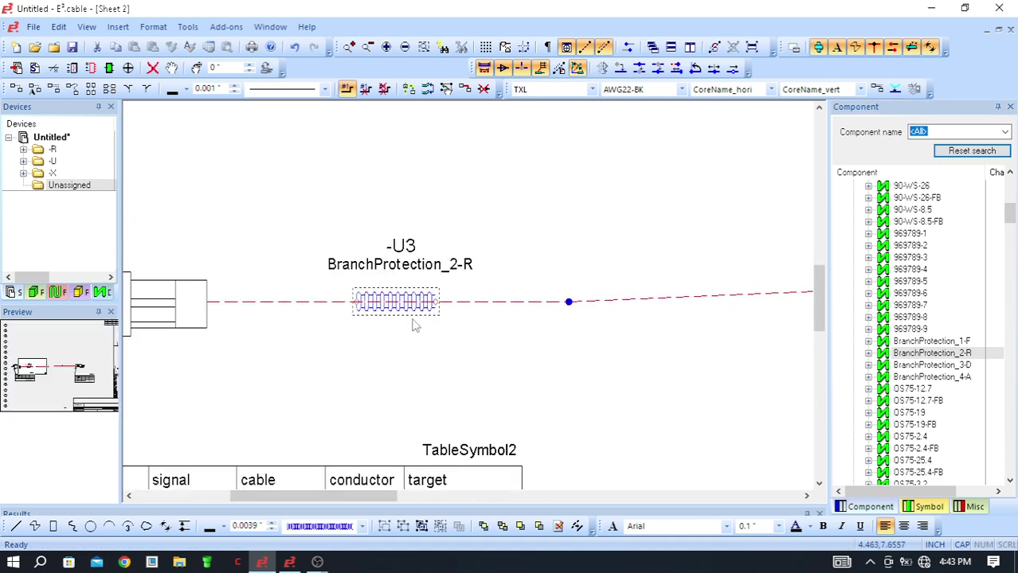
pyautogui.scroll(1, 482, 296)
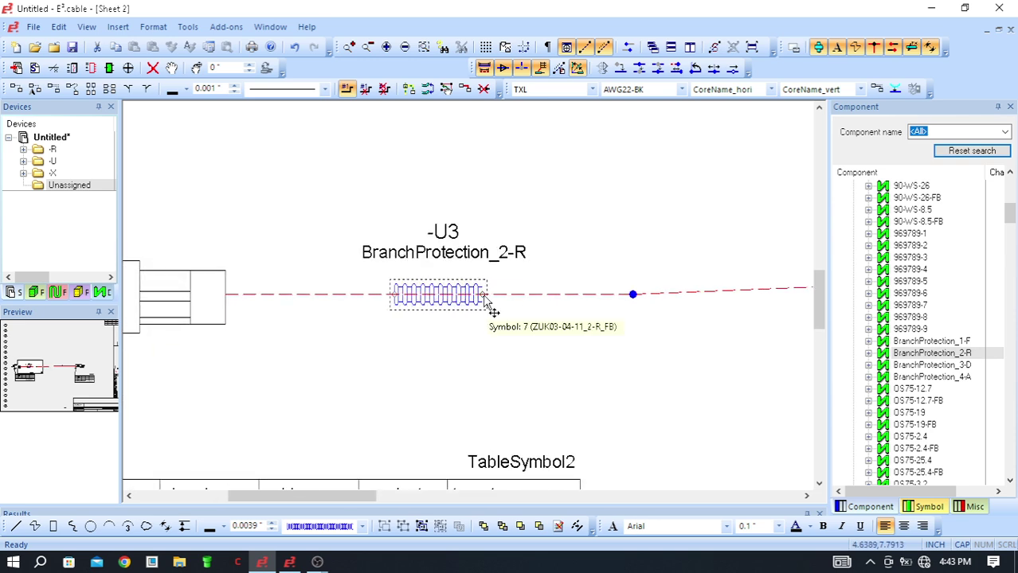
pyautogui.moveTo(483, 297); pyautogui.dragTo(634, 298)
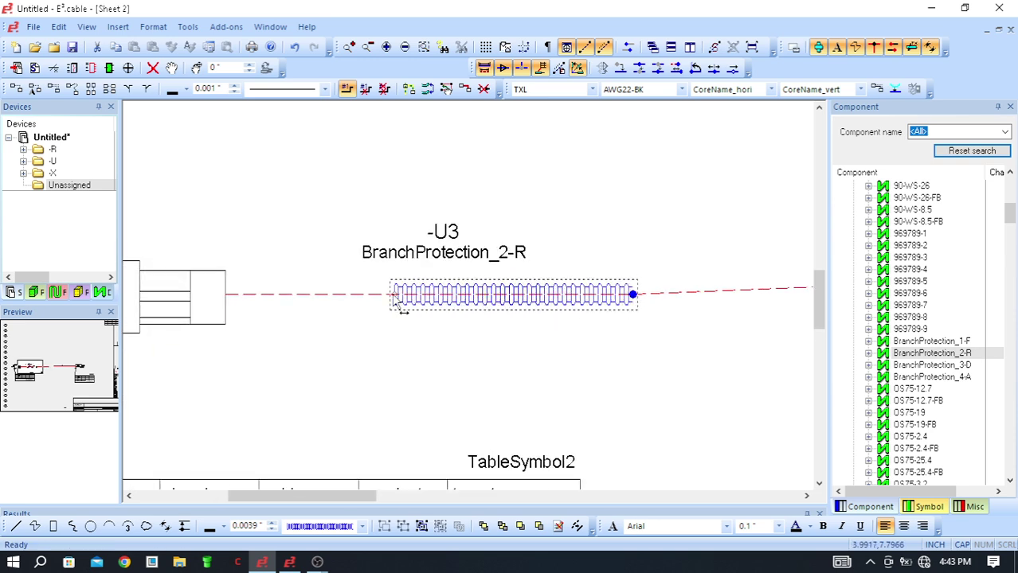
pyautogui.moveTo(395, 297); pyautogui.dragTo(280, 296)
pyautogui.scroll(-2, 288, 301)
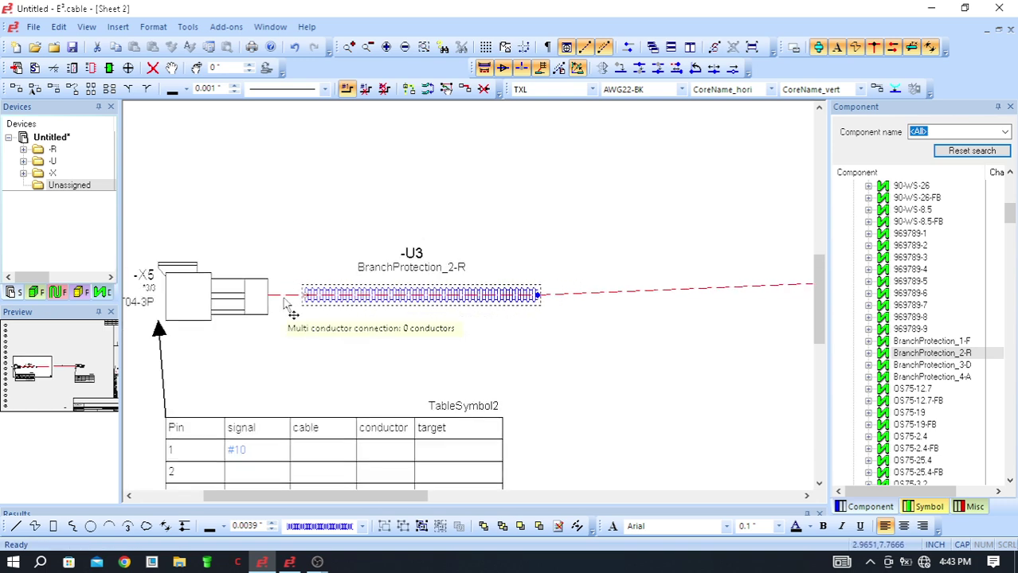
pyautogui.scroll(2, 323, 298)
pyautogui.moveTo(338, 296); pyautogui.dragTo(284, 293)
pyautogui.scroll(-3, 423, 334)
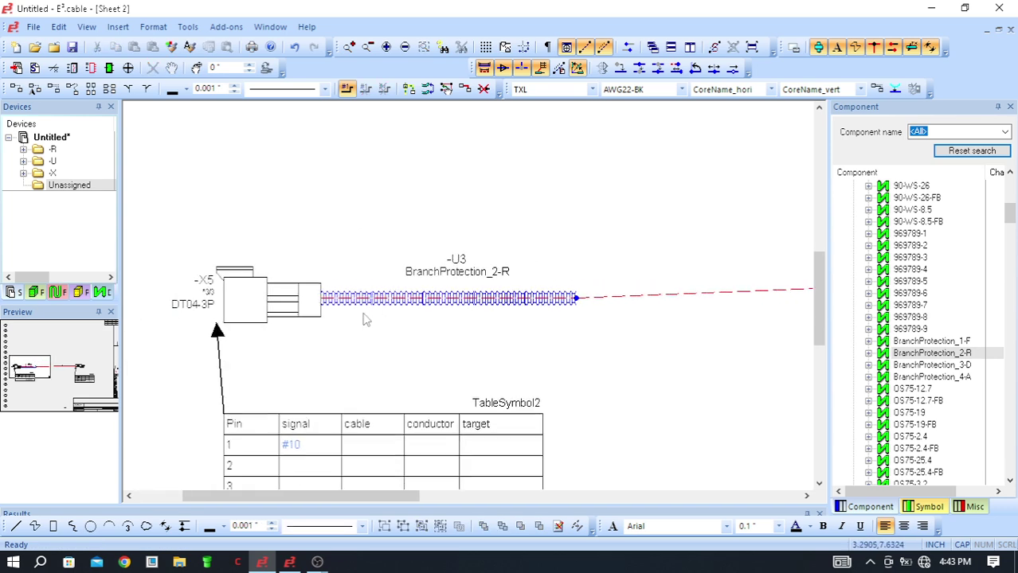
# - Place BranchProtection_2-R continuously, once on the middle segment and once on the segment next to connector -X6
pyautogui.scroll(-2, 689, 296)
pyautogui.scroll(1, 724, 318)
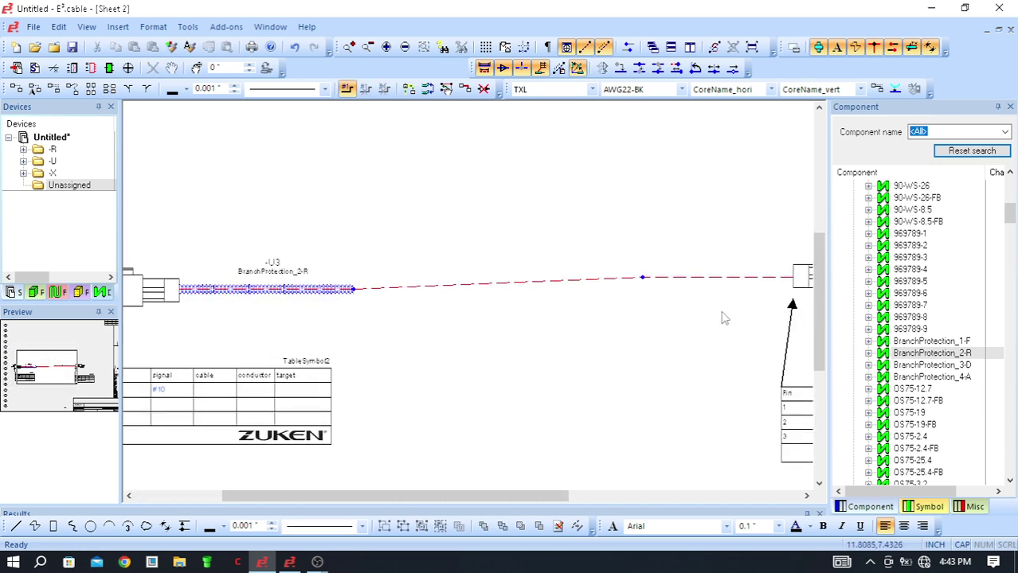
pyautogui.rightClick(922, 356)
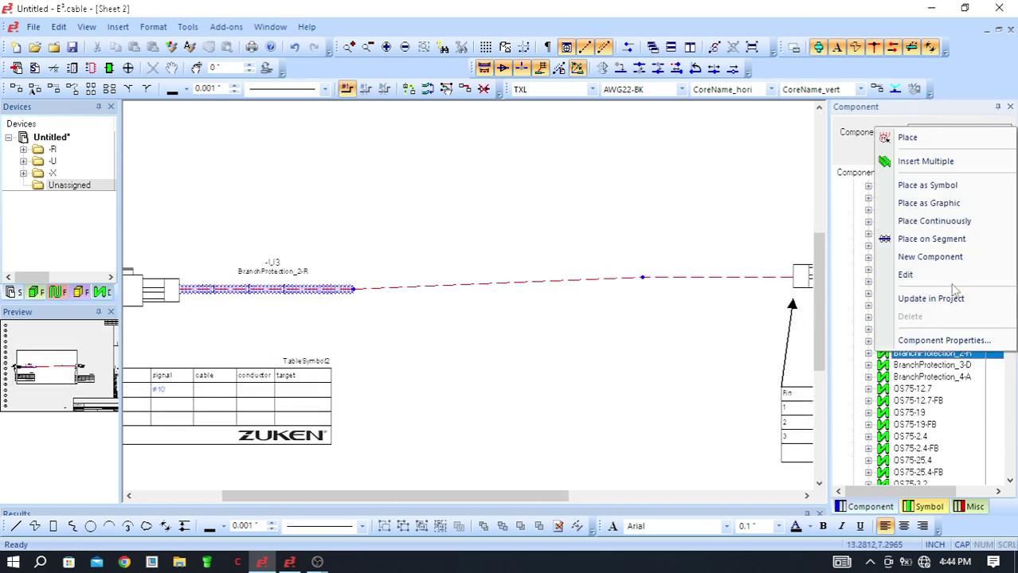
pyautogui.click(973, 224)
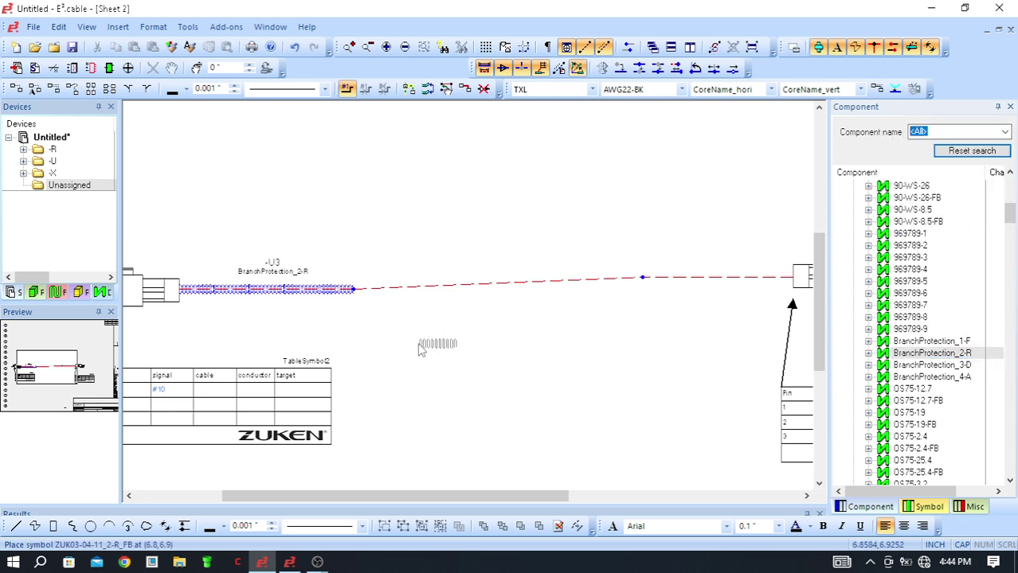
pyautogui.scroll(-1, 408, 330)
pyautogui.scroll(1, 738, 307)
pyautogui.click(422, 291)
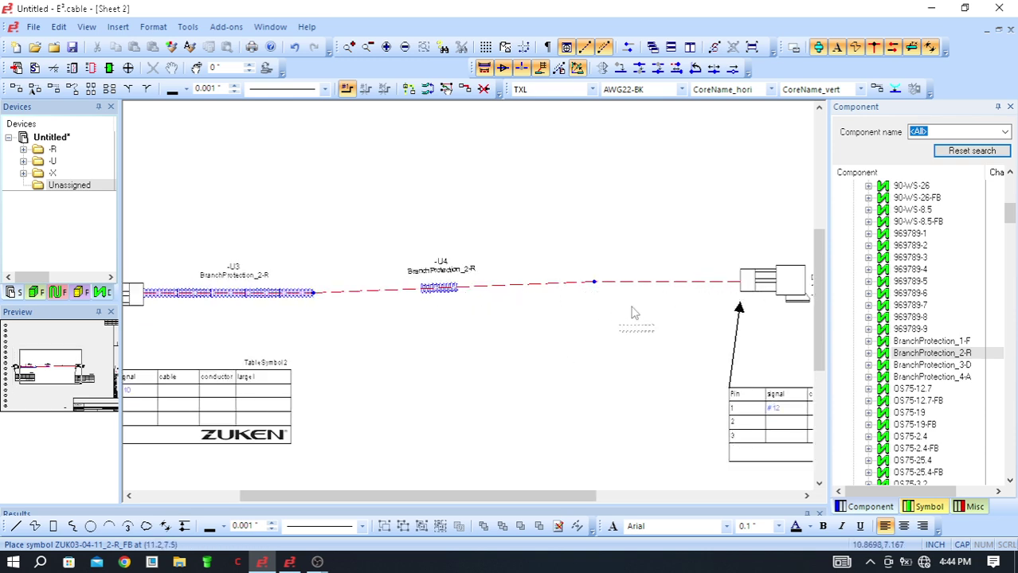
pyautogui.click(655, 289)
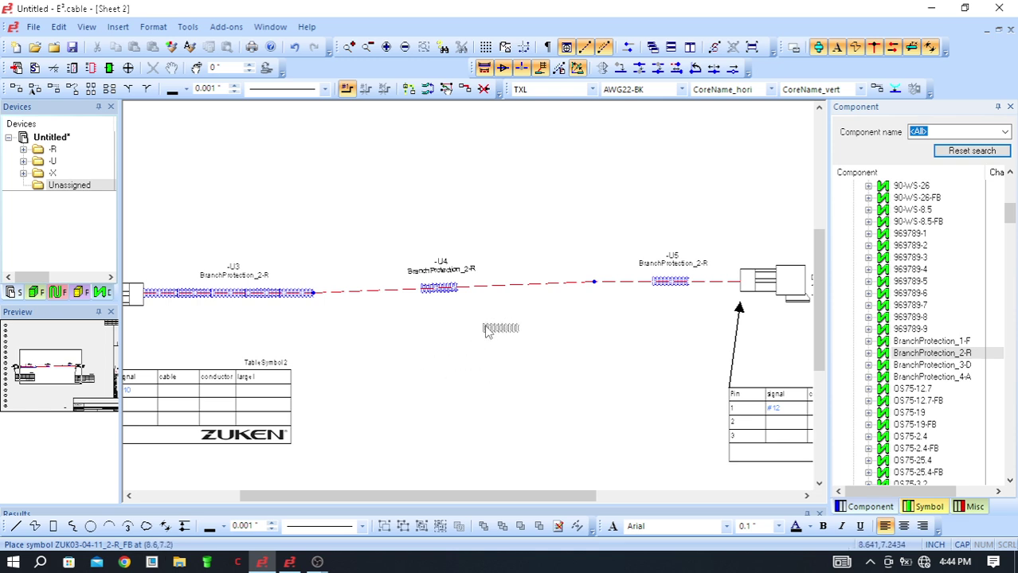
pyautogui.press('Escape')
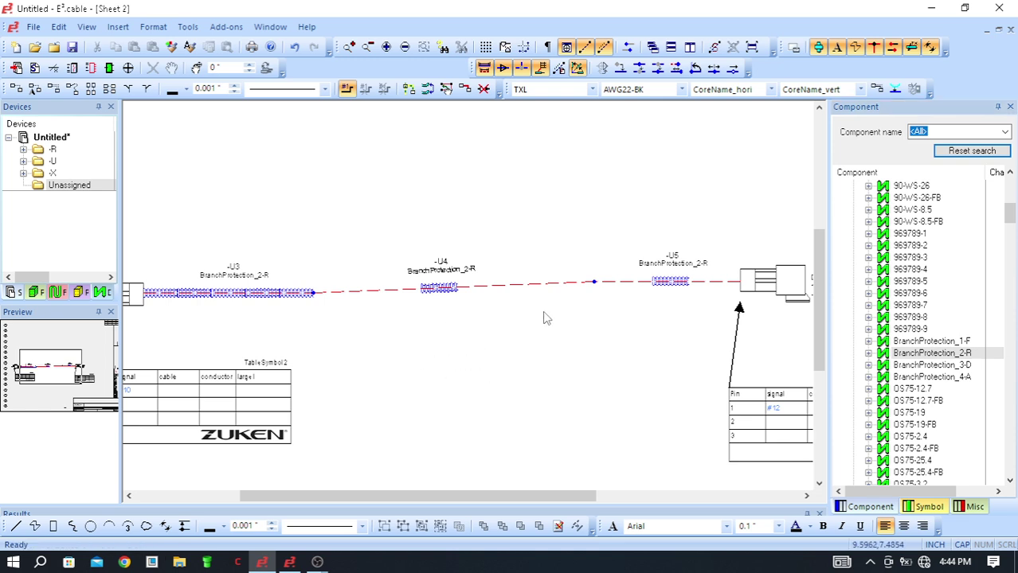
pyautogui.scroll(4, 538, 318)
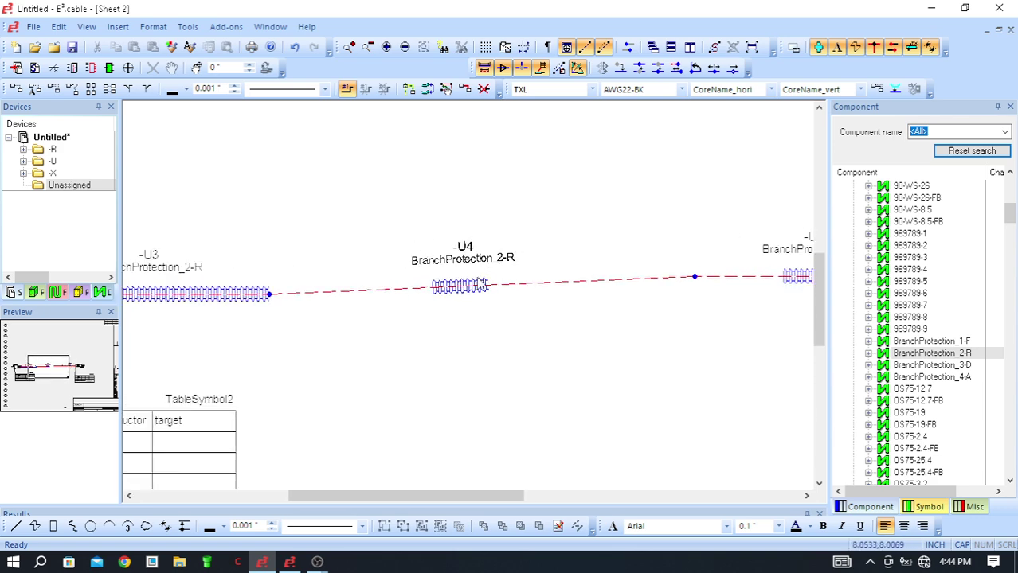
pyautogui.scroll(1, 440, 293)
pyautogui.moveTo(432, 288); pyautogui.dragTo(250, 313)
pyautogui.hotkey('ctrl', 'z')
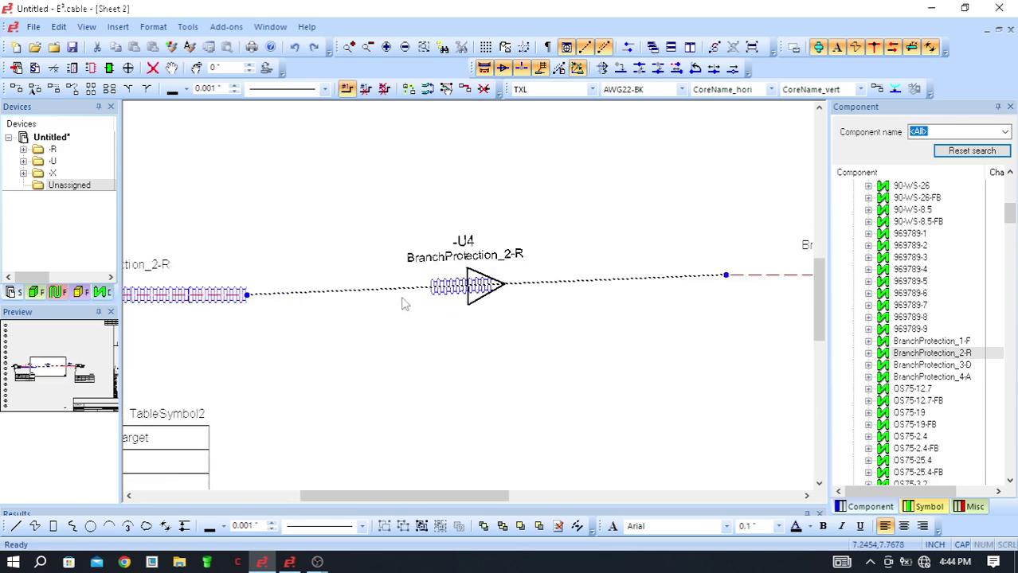
# - Stretch the corrugated tube on the sloping middle segment at both ends so it spans between the two nodes
pyautogui.scroll(3, 398, 306)
pyautogui.click(514, 287)
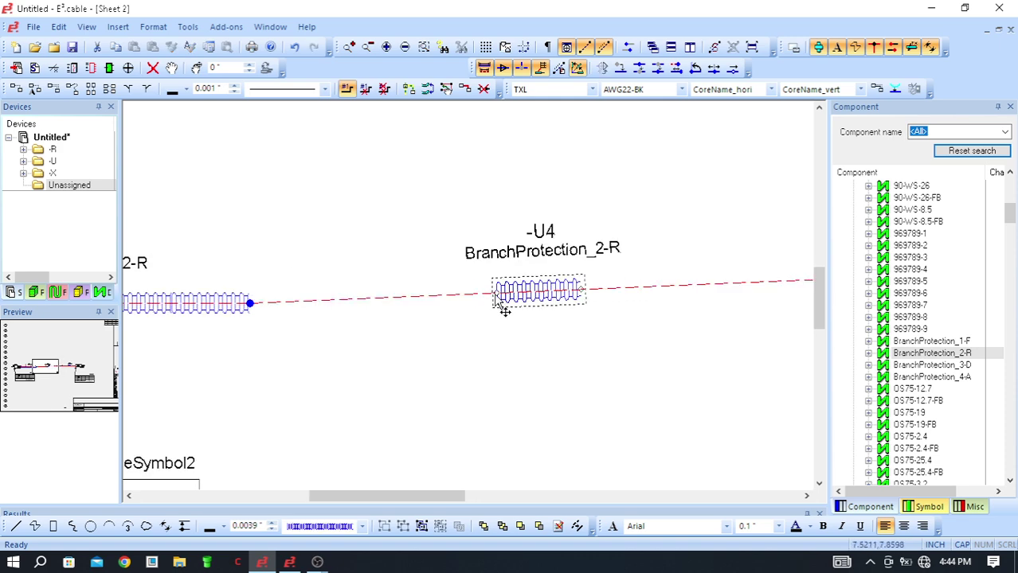
pyautogui.moveTo(497, 296); pyautogui.dragTo(250, 305)
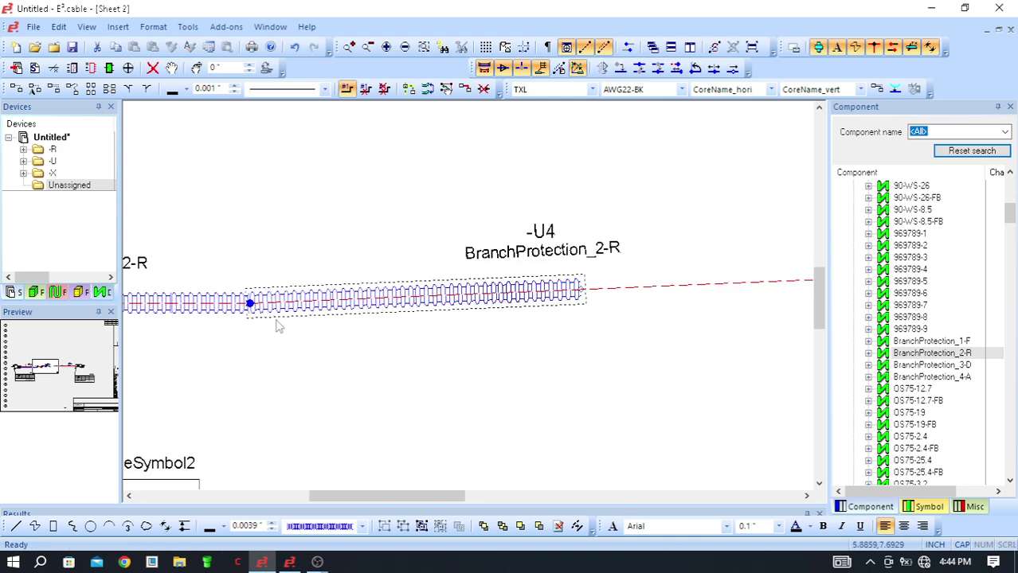
pyautogui.hscroll(3, 275, 324)
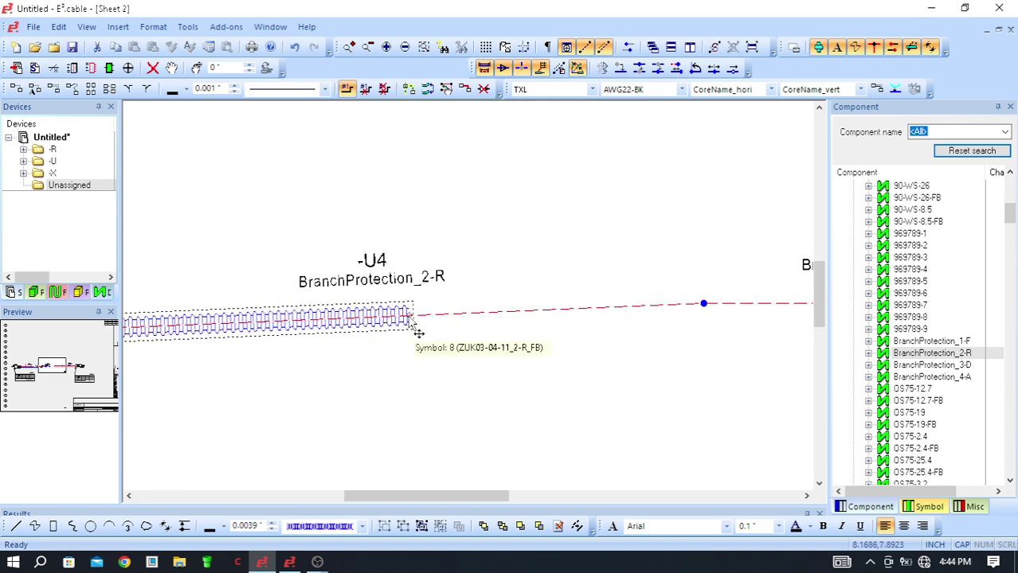
pyautogui.moveTo(411, 322); pyautogui.dragTo(702, 303)
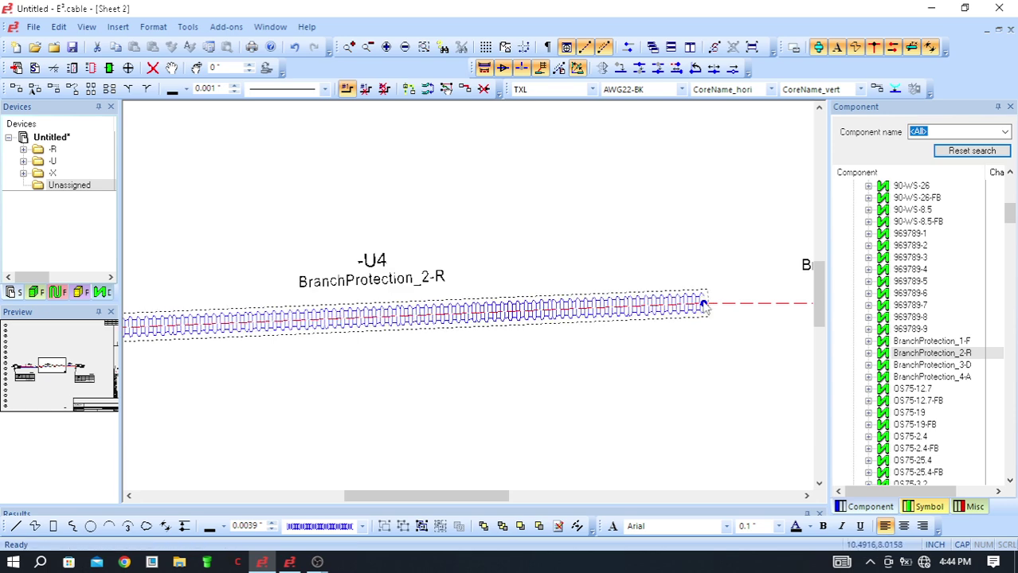
# - Stretch the last corrugated tube at both ends so it spans from the second node to connector -X6
pyautogui.scroll(-3, 627, 311)
pyautogui.scroll(3, 628, 311)
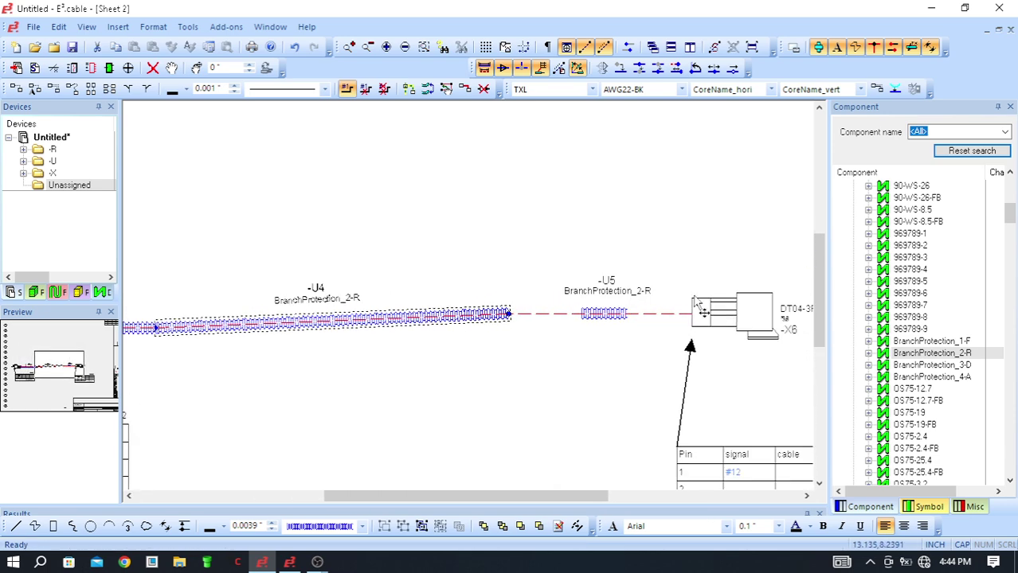
pyautogui.moveTo(548, 318); pyautogui.dragTo(443, 317)
pyautogui.moveTo(611, 317); pyautogui.dragTo(698, 317)
# - Examine the tube coverage along the whole connection between the two connectors and the entries in the Cable protection folder
pyautogui.scroll(-5, 697, 316)
pyautogui.scroll(1, 405, 334)
pyautogui.scroll(-1, 631, 330)
pyautogui.scroll(1, 667, 336)
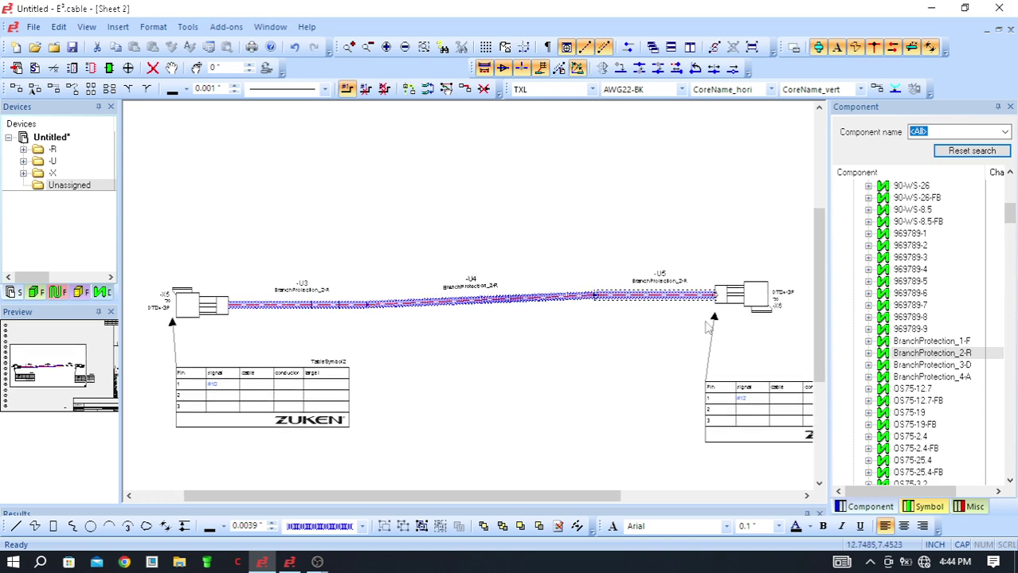
pyautogui.scroll(-3, 730, 309)
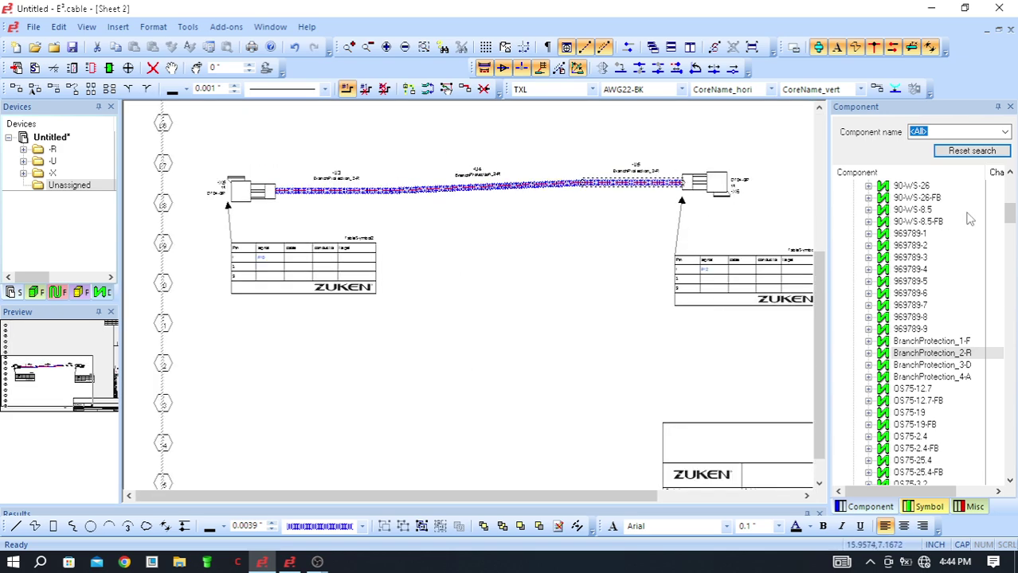
pyautogui.scroll(5, 973, 265)
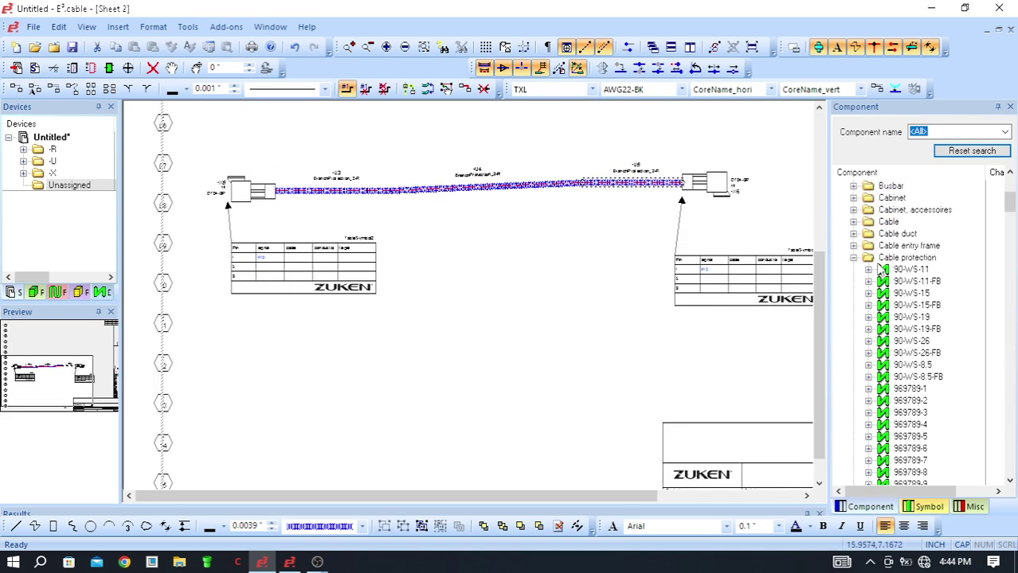
pyautogui.scroll(-4, 880, 271)
pyautogui.scroll(2, 637, 163)
pyautogui.scroll(-2, 653, 199)
pyautogui.scroll(2, 500, 155)
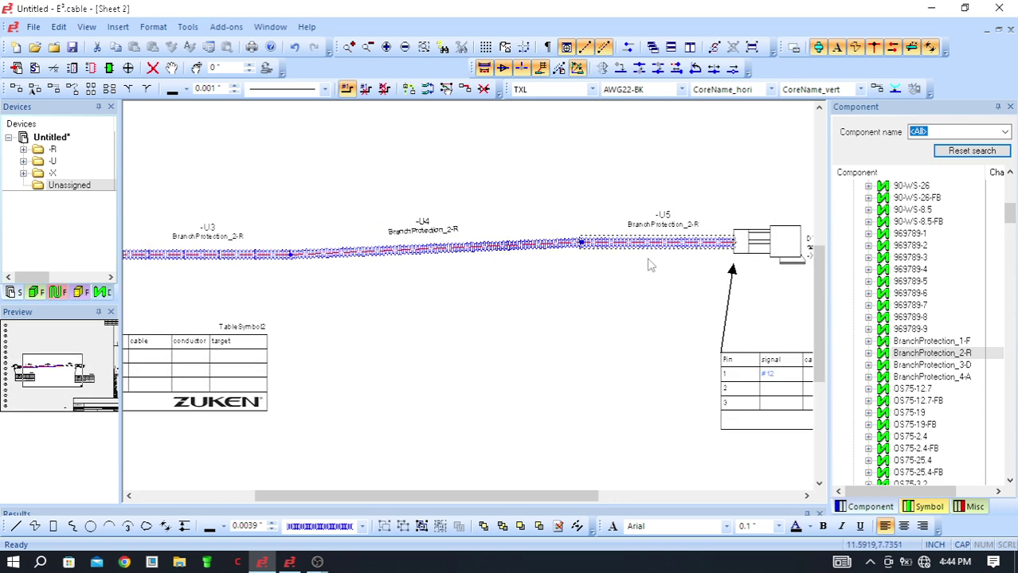
pyautogui.scroll(-1, 647, 271)
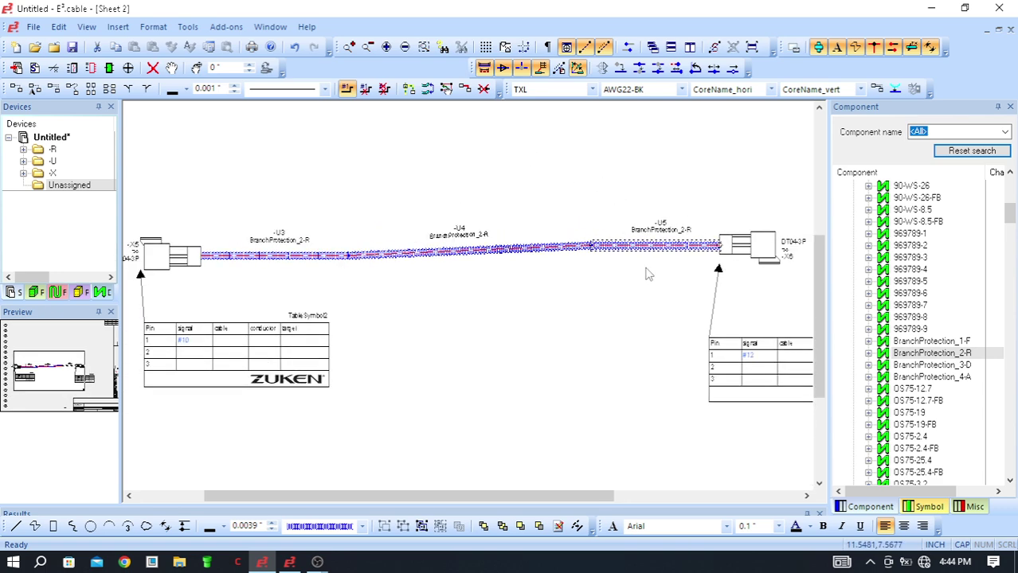
# - Place a separate BranchProtection_2-R tube in the empty area below the segment next to connector -X6
pyautogui.scroll(3, 711, 247)
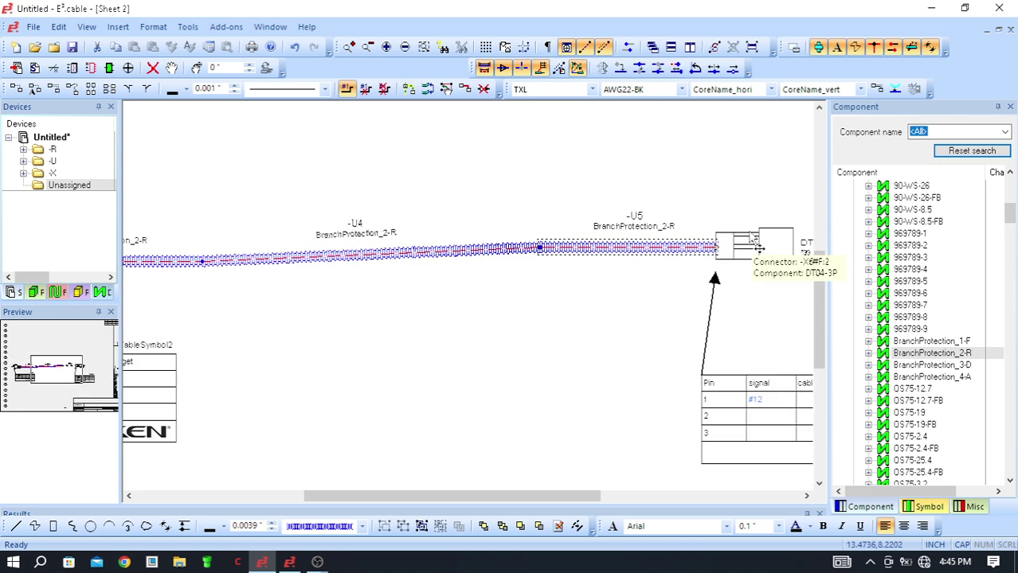
pyautogui.scroll(2, 758, 243)
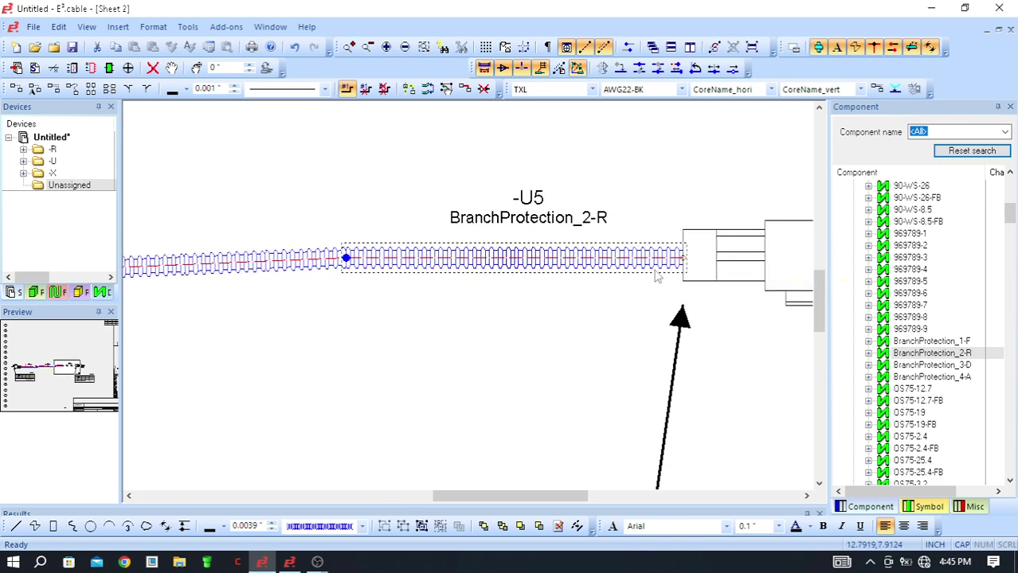
pyautogui.click(635, 273)
pyautogui.scroll(1, 637, 275)
pyautogui.scroll(2, 645, 273)
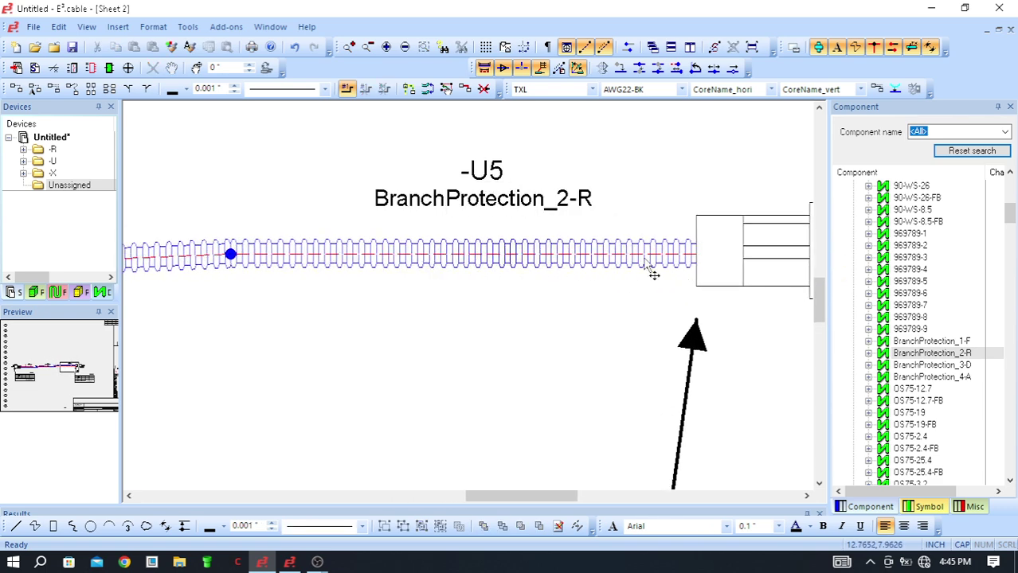
pyautogui.rightClick(926, 356)
pyautogui.click(868, 75)
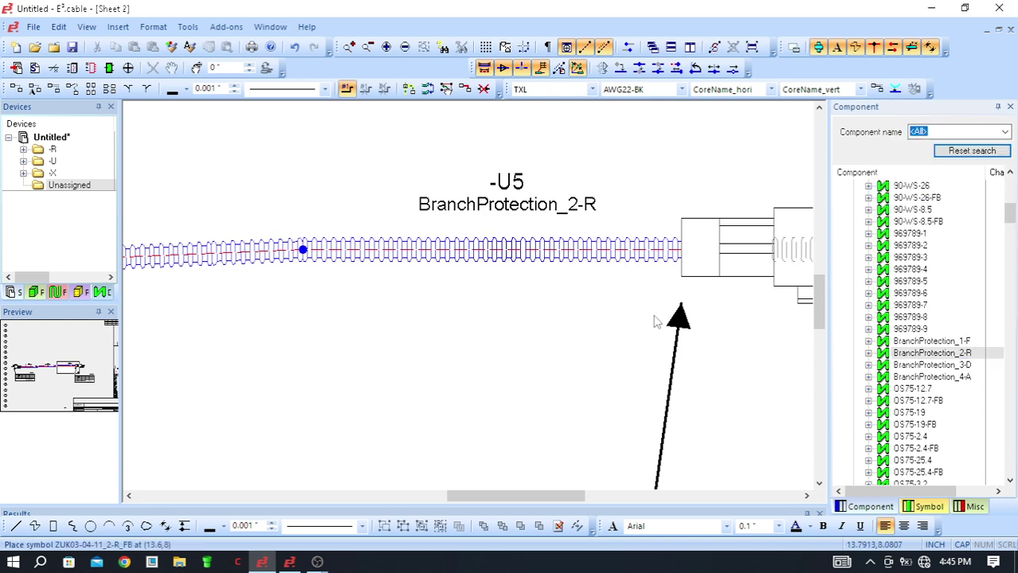
pyautogui.click(334, 398)
pyautogui.scroll(3, 450, 394)
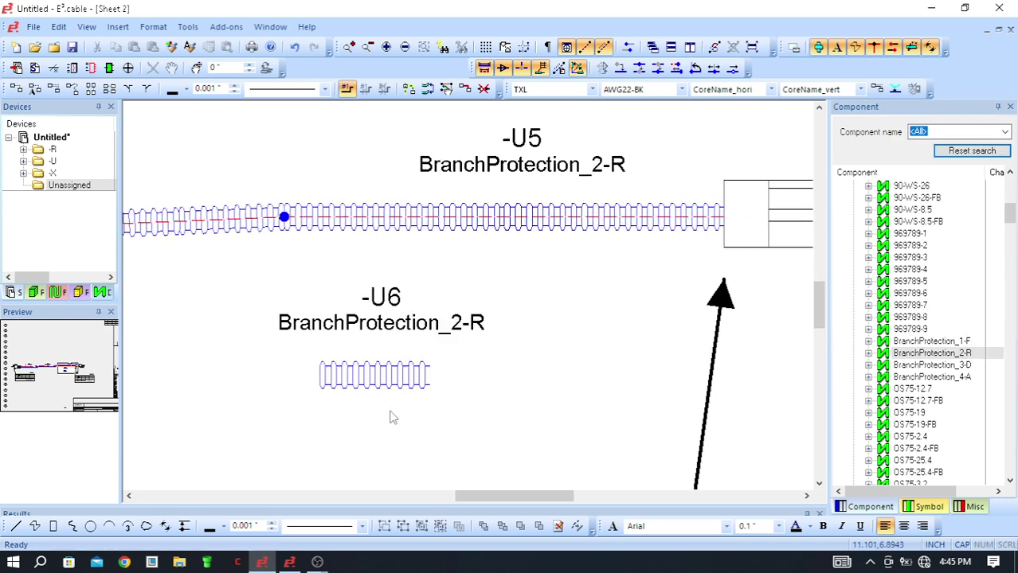
# - Locate the separate tube's symbol in the Symbol/Misc tree and start a new symbol from ZUK03-04-11_2-R_FB in the database editor
pyautogui.click(383, 372)
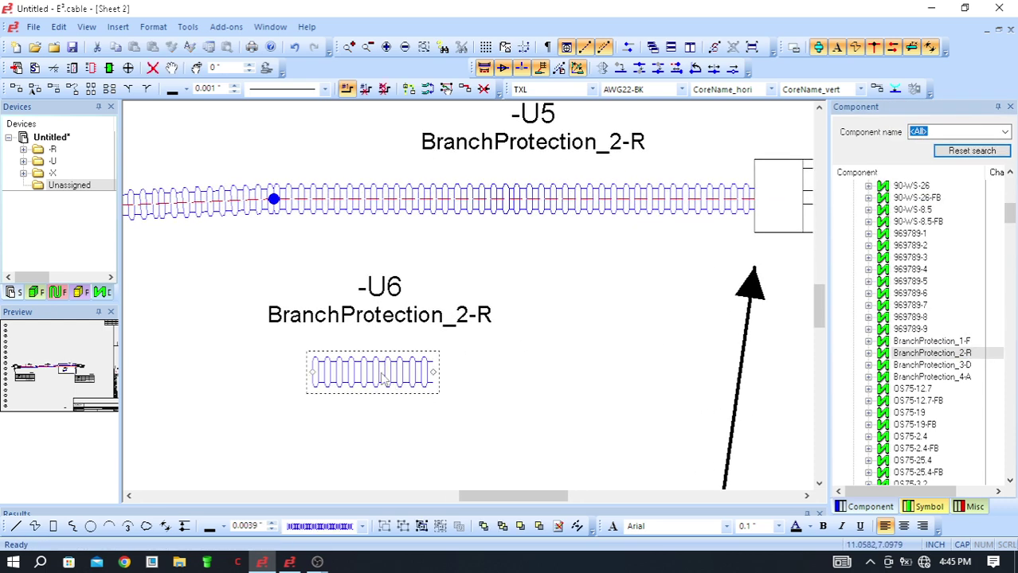
pyautogui.rightClick(382, 379)
pyautogui.moveTo(510, 328)
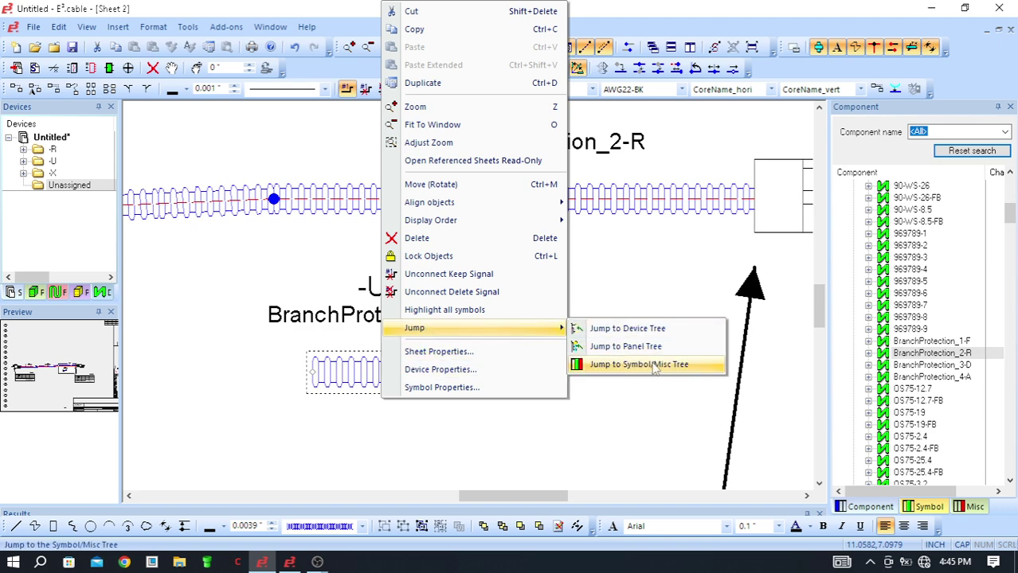
pyautogui.click(676, 366)
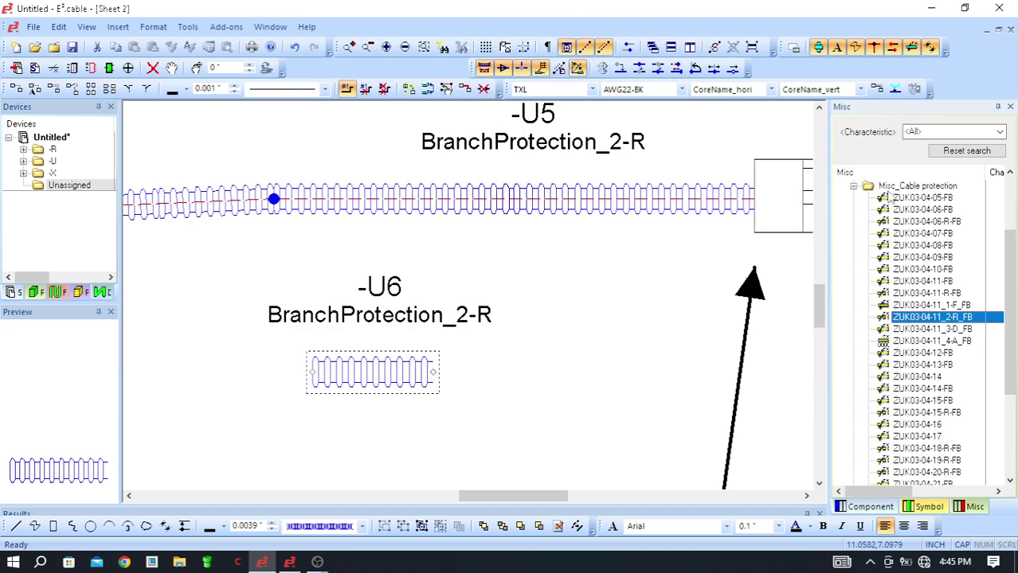
pyautogui.rightClick(950, 321)
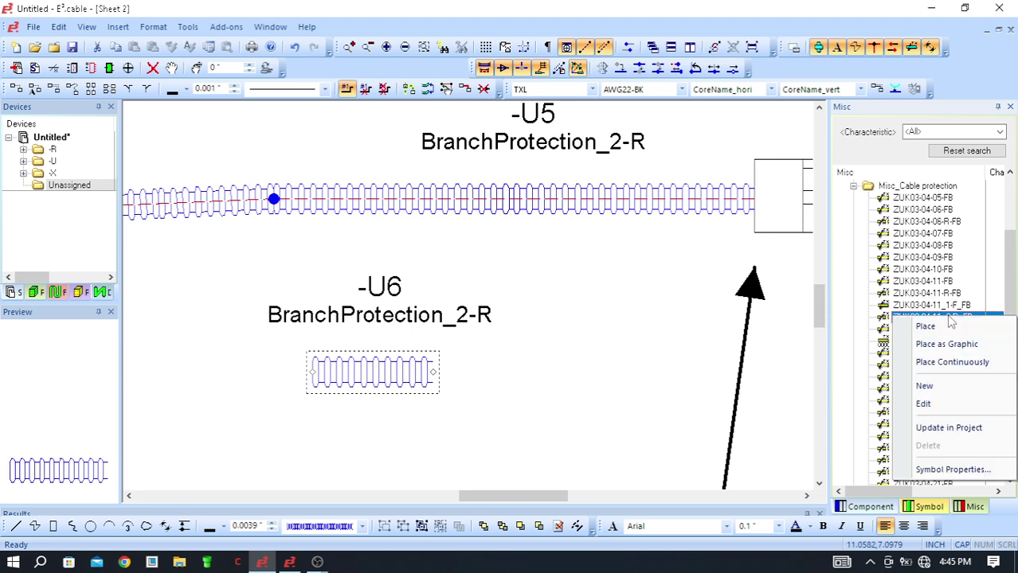
pyautogui.click(975, 391)
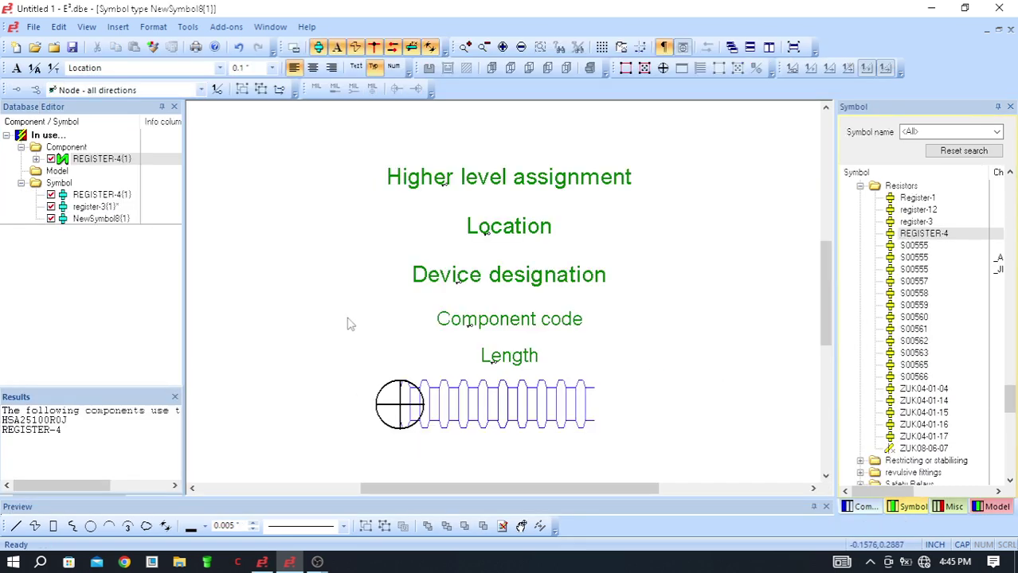
# - Examine the text placeholders above the tube graphic: higher level assignment, location, device designation, component code and length
pyautogui.scroll(3, 477, 236)
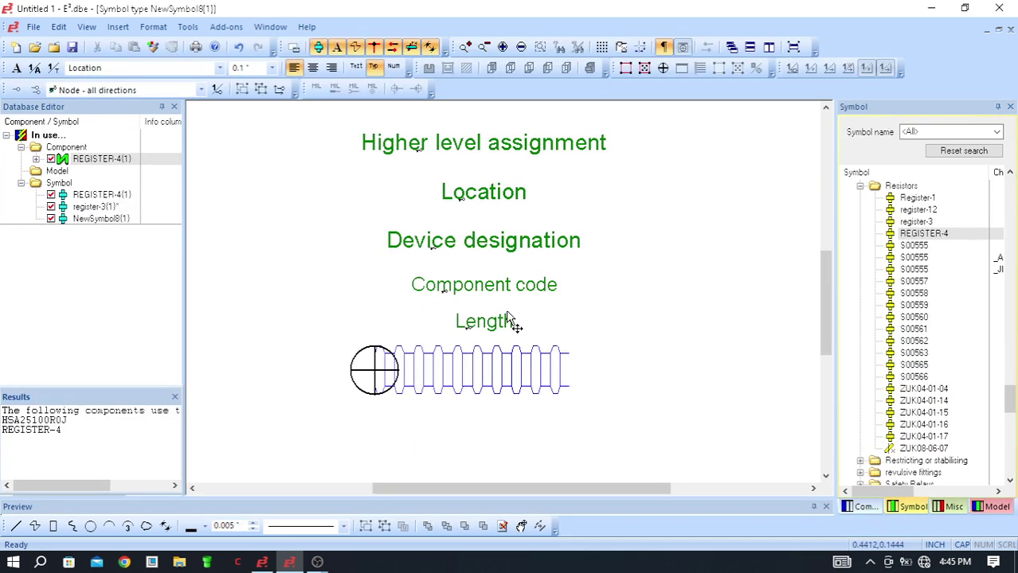
pyautogui.scroll(-1, 469, 183)
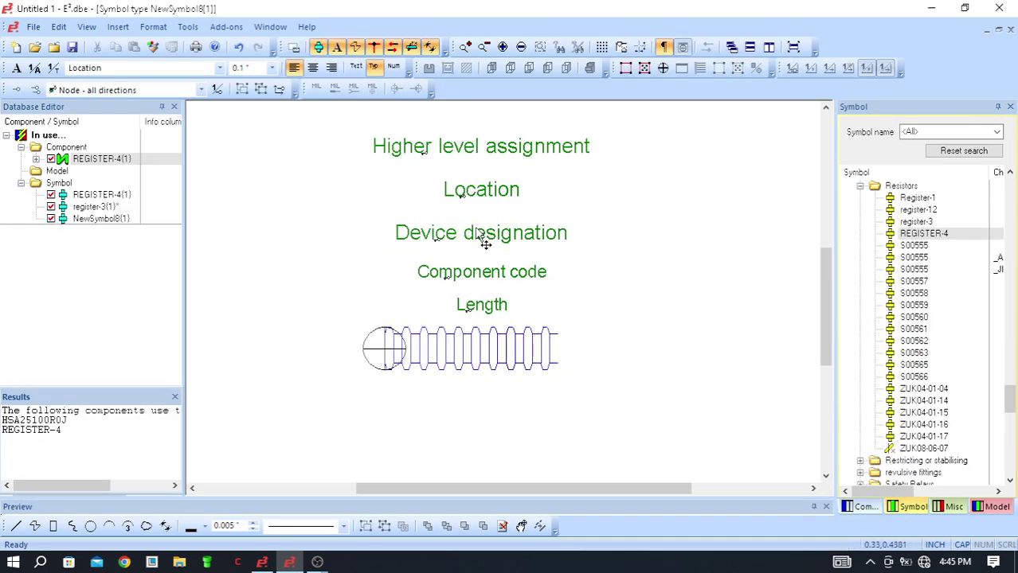
pyautogui.scroll(1, 478, 293)
pyautogui.scroll(-1, 481, 298)
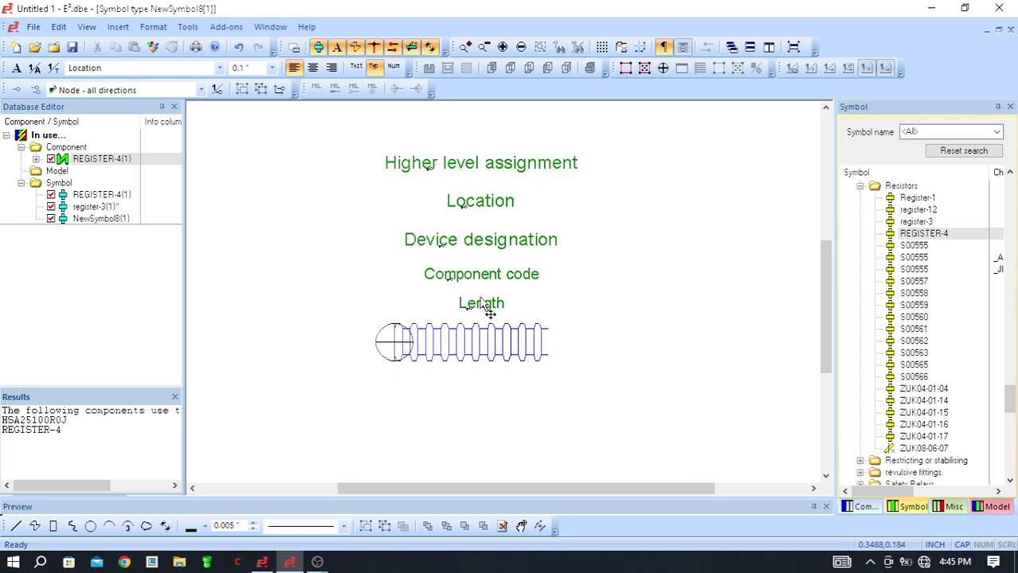
pyautogui.click(510, 211)
pyautogui.click(548, 253)
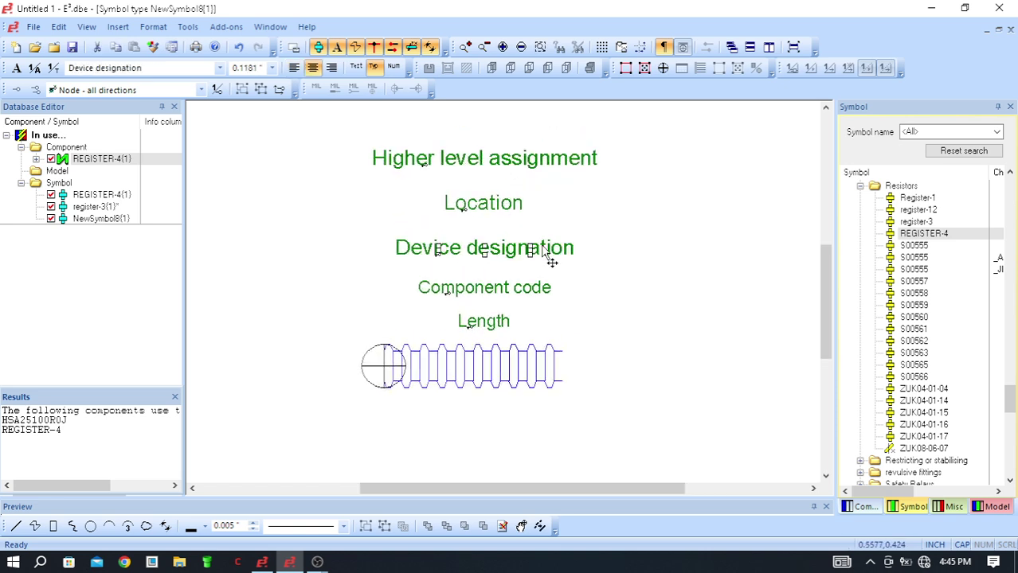
pyautogui.click(647, 282)
pyautogui.click(517, 297)
pyautogui.click(642, 285)
pyautogui.click(483, 326)
pyautogui.click(579, 302)
pyautogui.scroll(-1, 518, 333)
pyautogui.scroll(1, 551, 348)
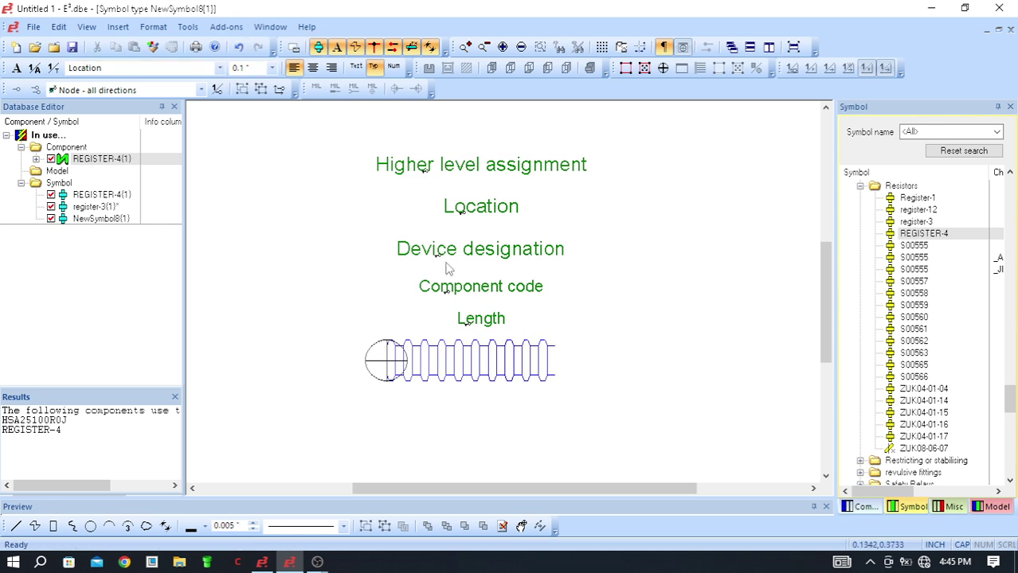
pyautogui.scroll(-4, 497, 297)
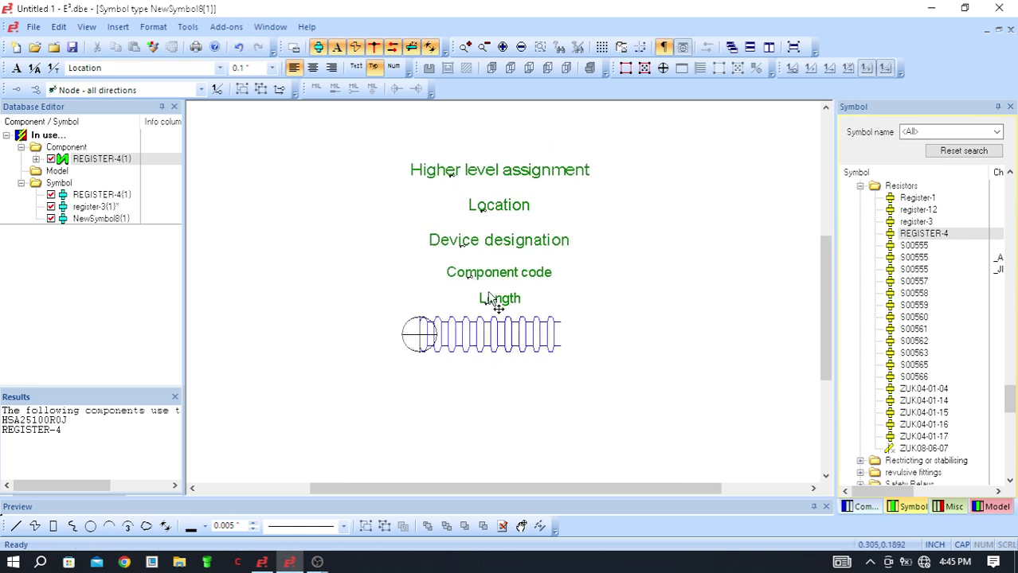
pyautogui.scroll(4, 423, 378)
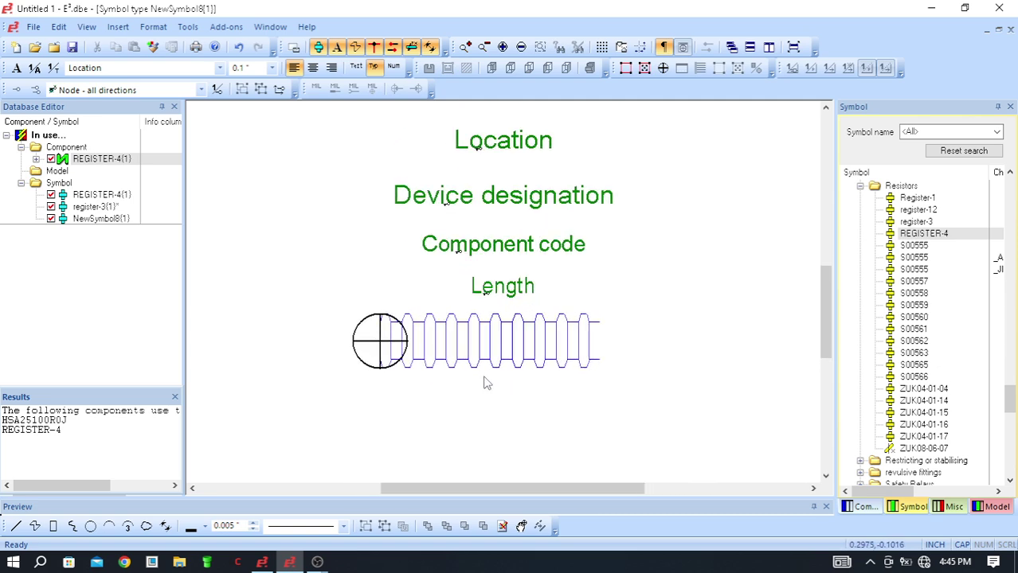
# - Examine the corrugated tube graphic and the origin marker of the new symbol
pyautogui.moveTo(647, 409); pyautogui.dragTo(352, 307)
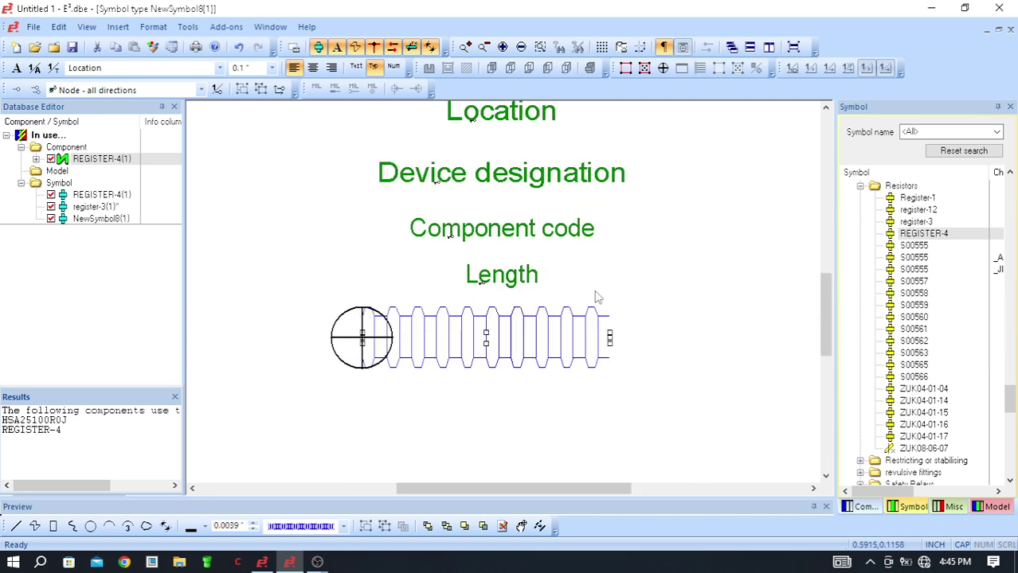
pyautogui.scroll(2, 599, 297)
pyautogui.scroll(-1, 599, 296)
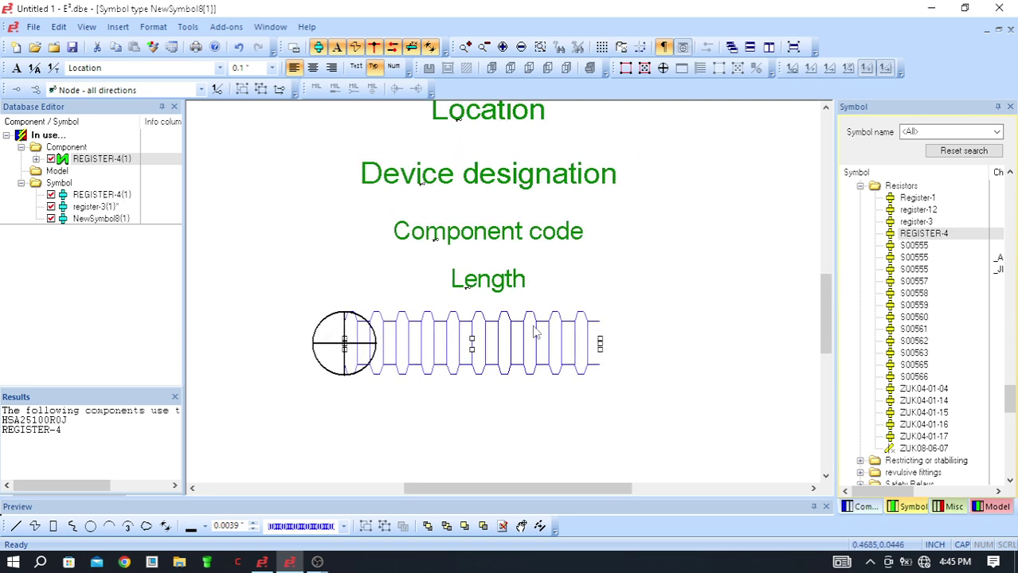
pyautogui.scroll(1, 393, 302)
pyautogui.press('Escape')
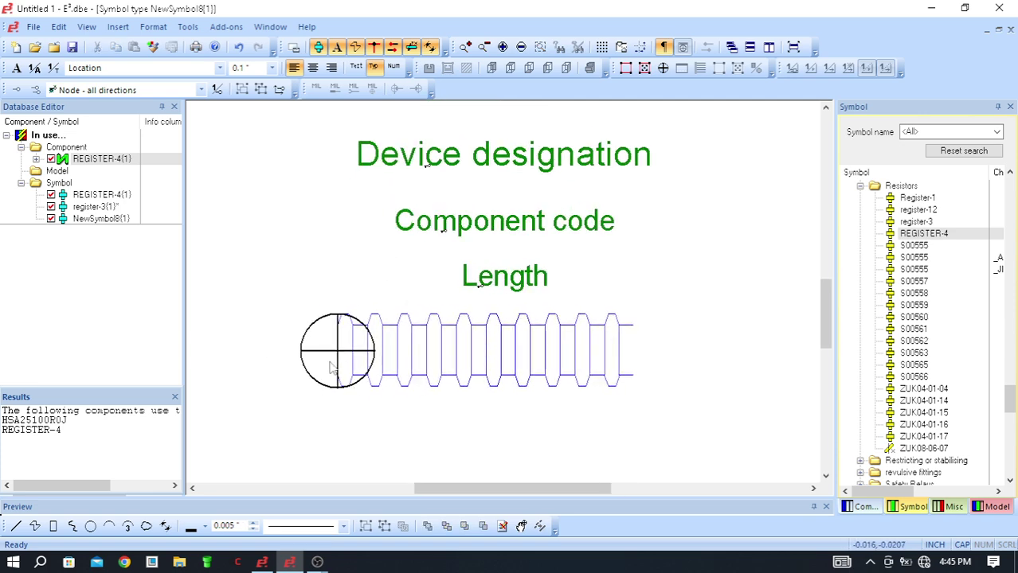
pyautogui.scroll(1, 354, 378)
pyautogui.scroll(-3, 481, 350)
pyautogui.scroll(1, 551, 370)
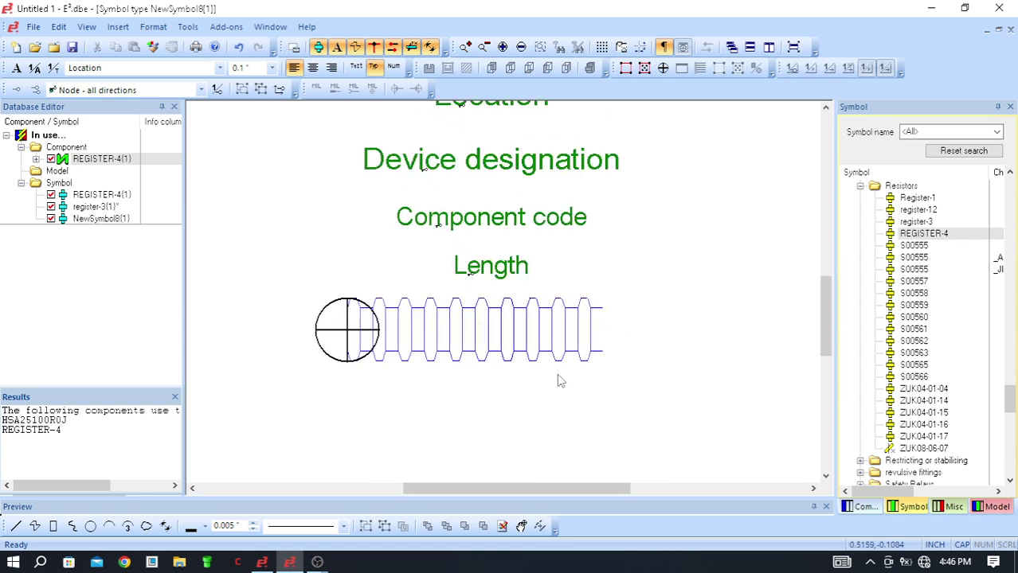
pyautogui.scroll(1, 625, 379)
pyautogui.moveTo(647, 385)
pyautogui.mouseDown()
pyautogui.moveTo(271, 278)
pyautogui.moveTo(411, 335)
pyautogui.moveTo(656, 389)
pyautogui.mouseUp()
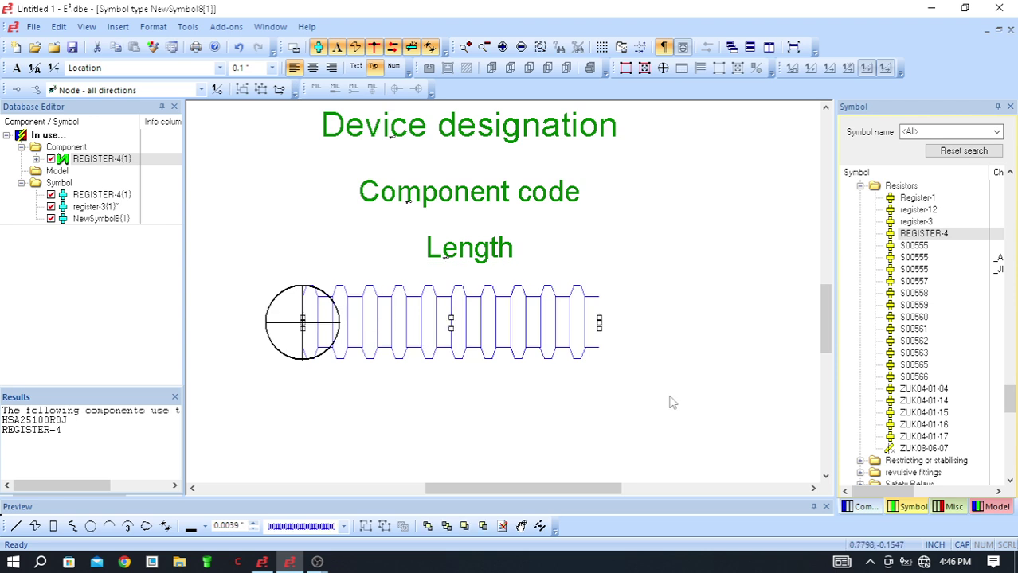
# - Open the graphic properties of the corrugated tube graphic in NewSymbol8, keeping the graphic visible beside the dialog
pyautogui.click(109, 220)
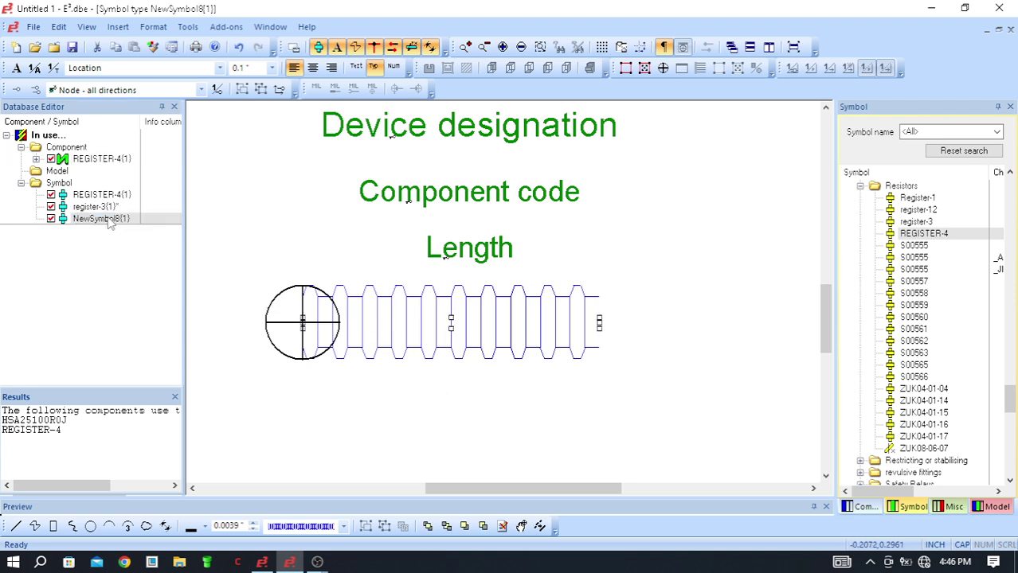
pyautogui.click(326, 274)
pyautogui.moveTo(351, 386); pyautogui.dragTo(673, 403)
pyautogui.rightClick(450, 328)
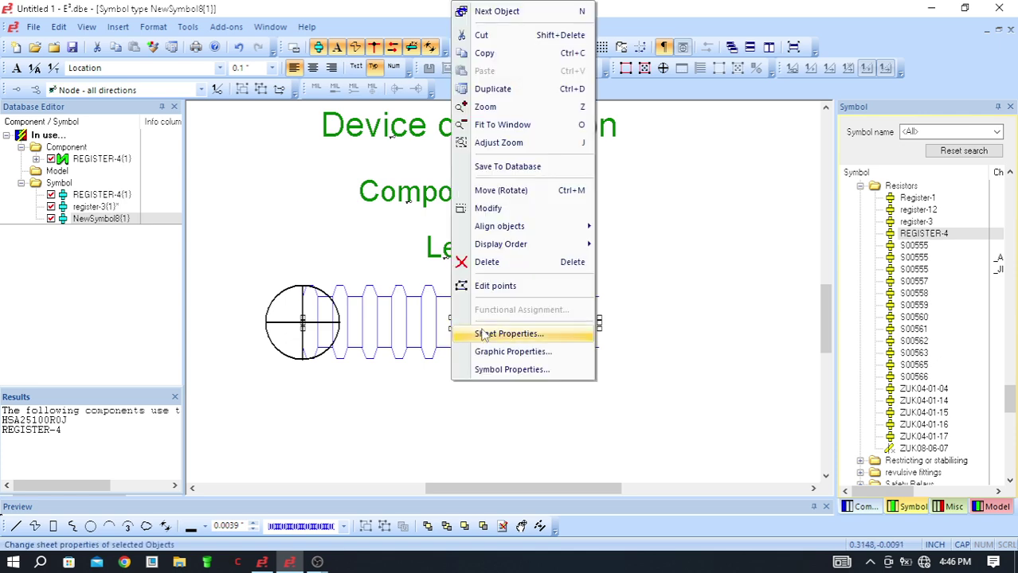
pyautogui.click(514, 352)
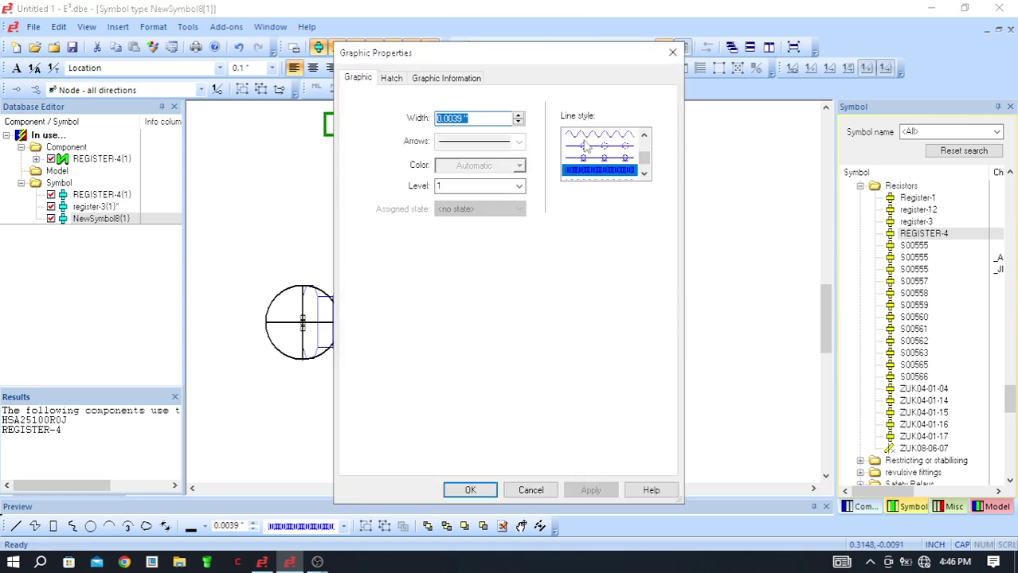
pyautogui.moveTo(501, 60); pyautogui.dragTo(739, 37)
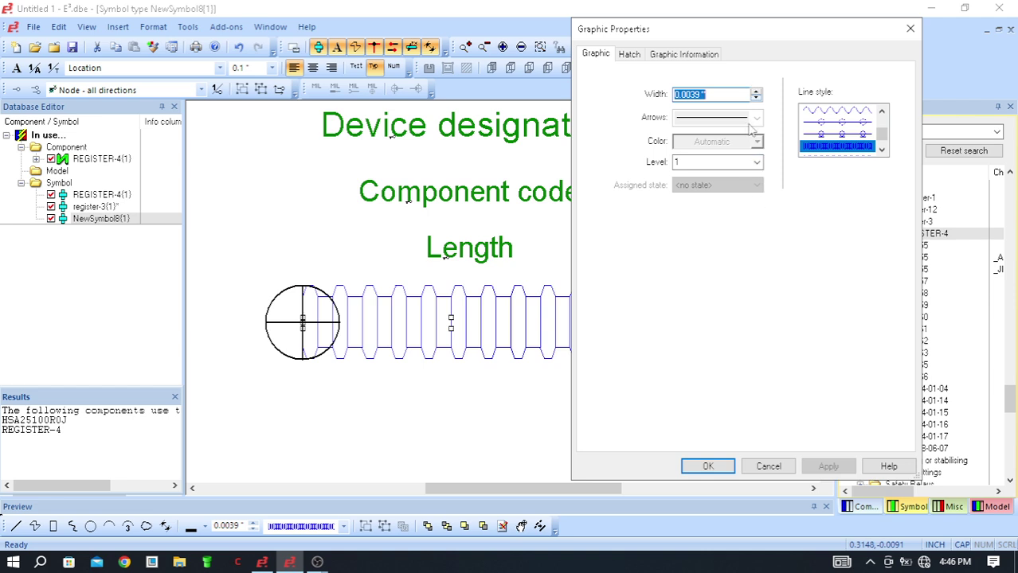
# - Try the crosshatched line style and the wave line style on the tube graphic
pyautogui.click(881, 111)
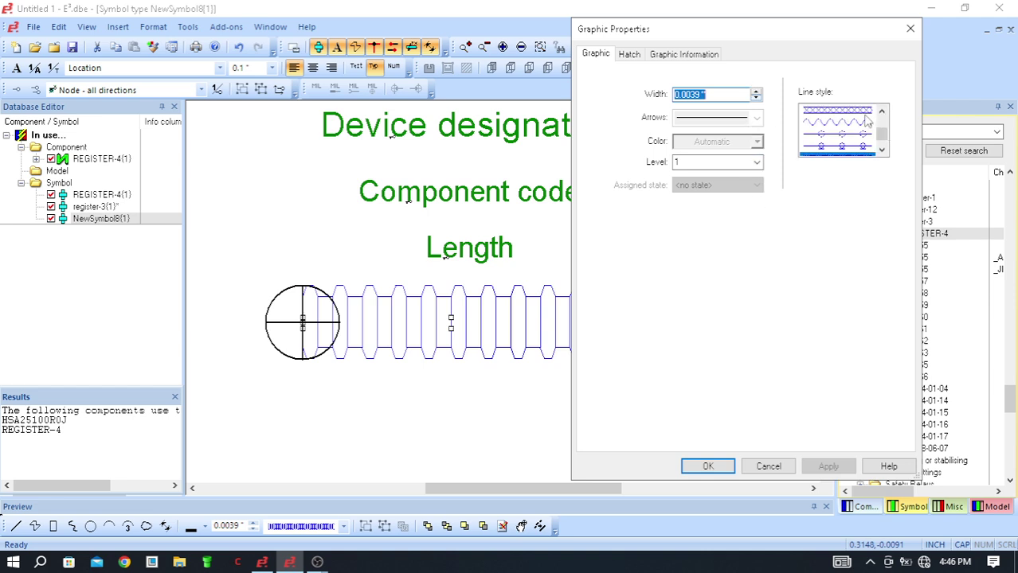
pyautogui.click(862, 113)
pyautogui.click(840, 470)
pyautogui.moveTo(704, 29); pyautogui.dragTo(738, 34)
pyautogui.click(891, 137)
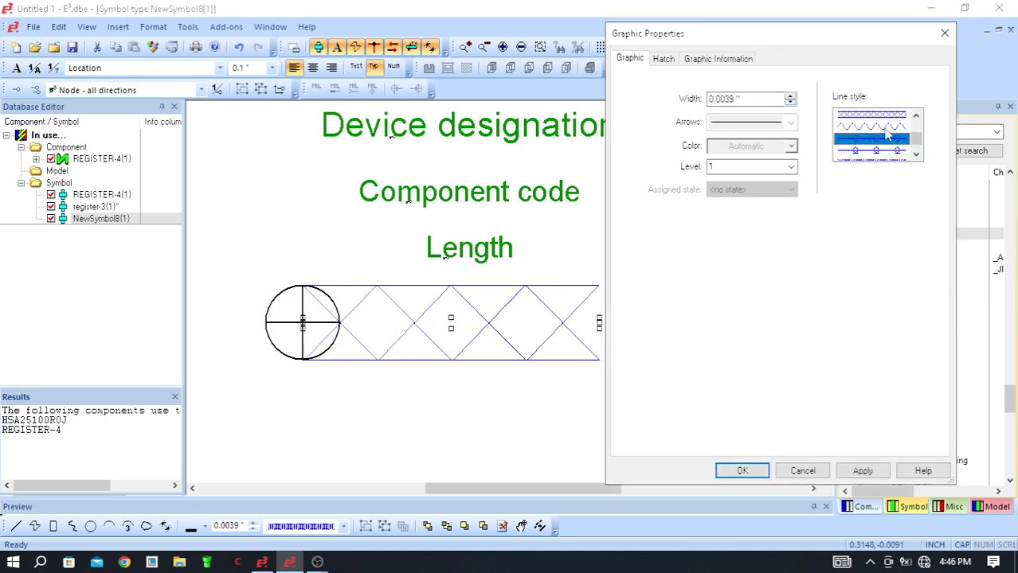
pyautogui.click(884, 127)
pyautogui.click(863, 470)
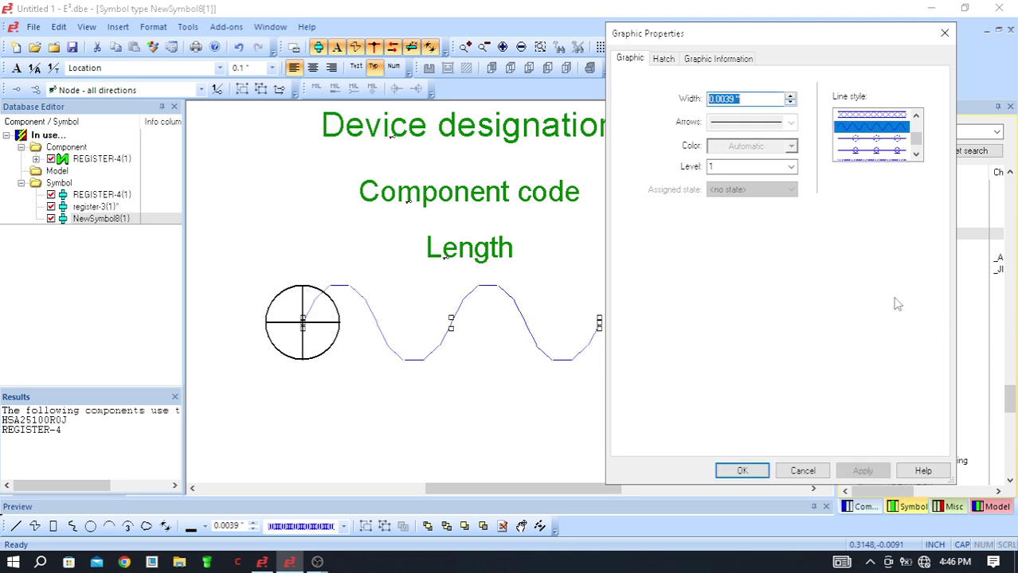
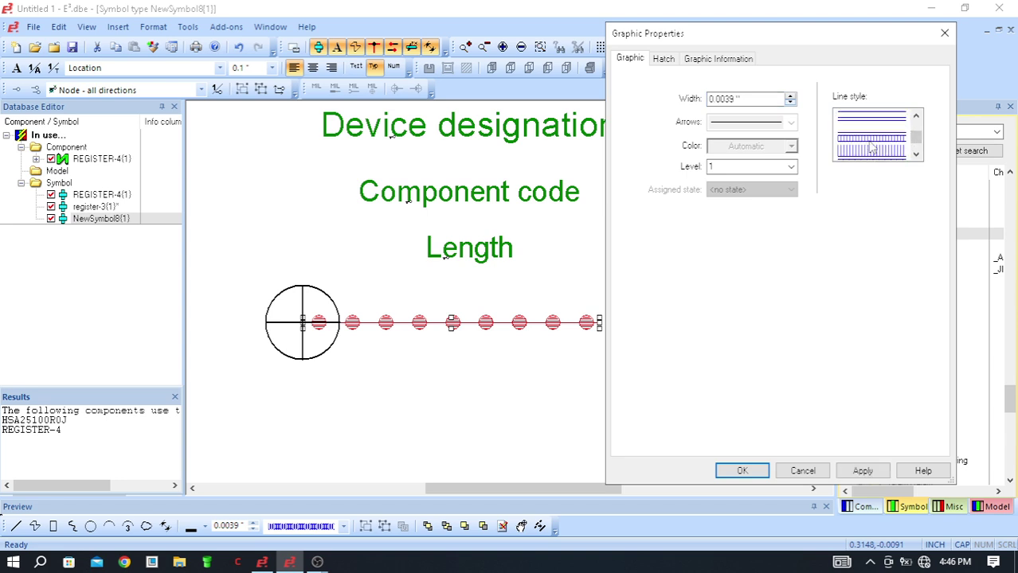
# - Try the narrow crossbar line style and the diagonally hatched line style on the tube graphic
pyautogui.click(868, 140)
pyautogui.click(874, 471)
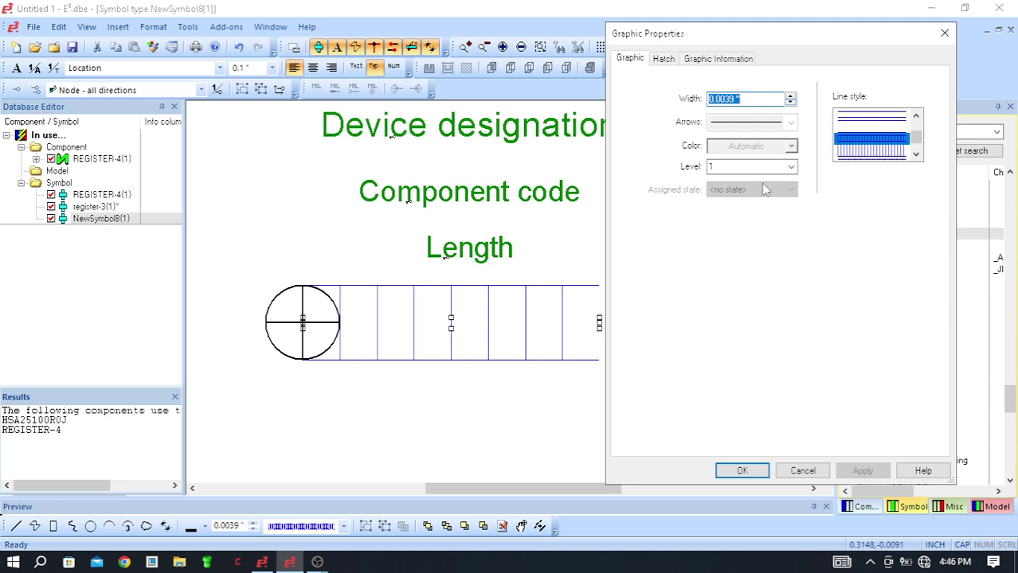
pyautogui.click(916, 154)
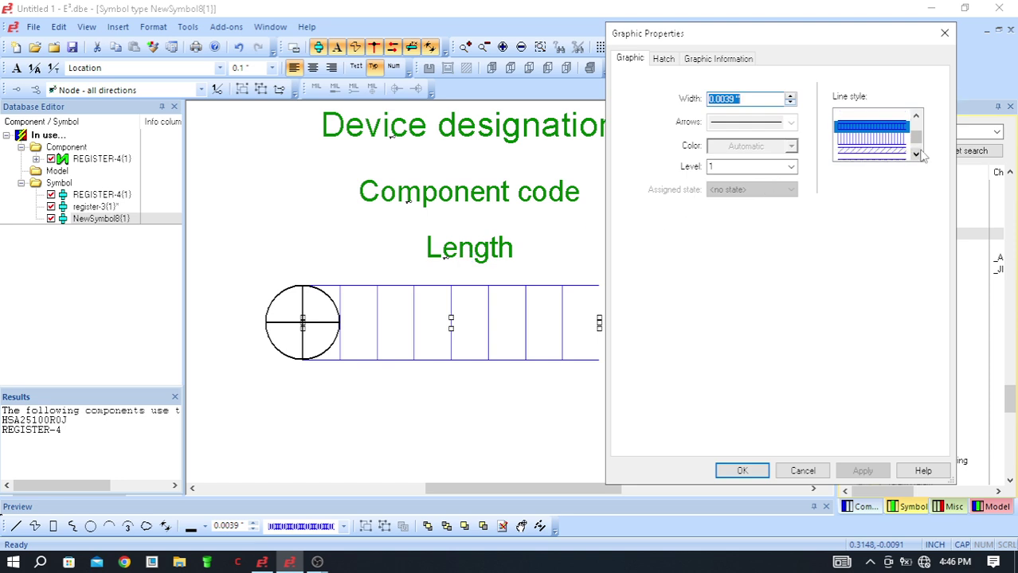
pyautogui.click(904, 153)
pyautogui.click(860, 471)
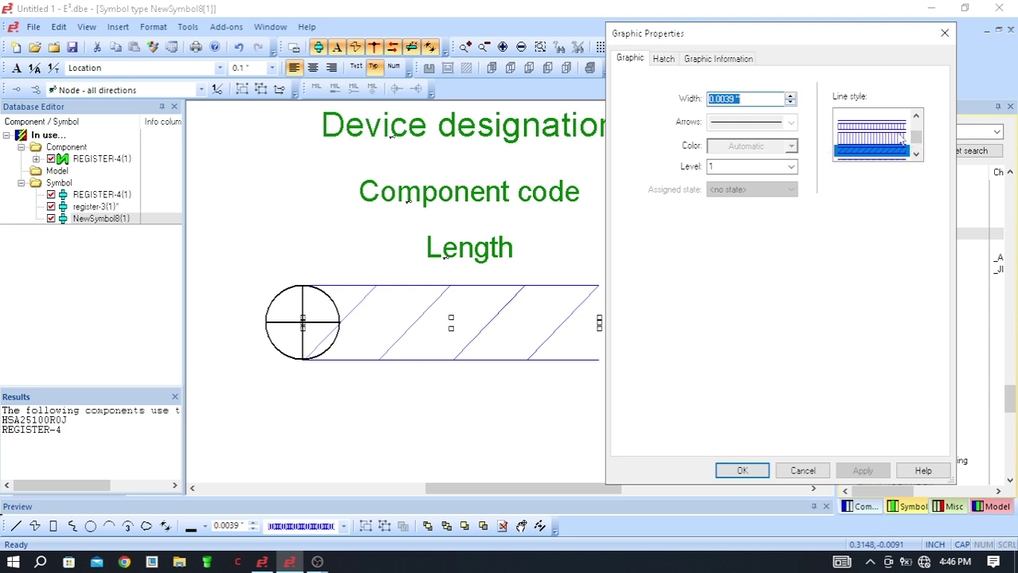
# - Apply the line style with two parallel lines and evenly spaced crossbars, the narrow version, to the tube graphic
pyautogui.scroll(1, 903, 138)
pyautogui.scroll(-2, 902, 149)
pyautogui.click(894, 127)
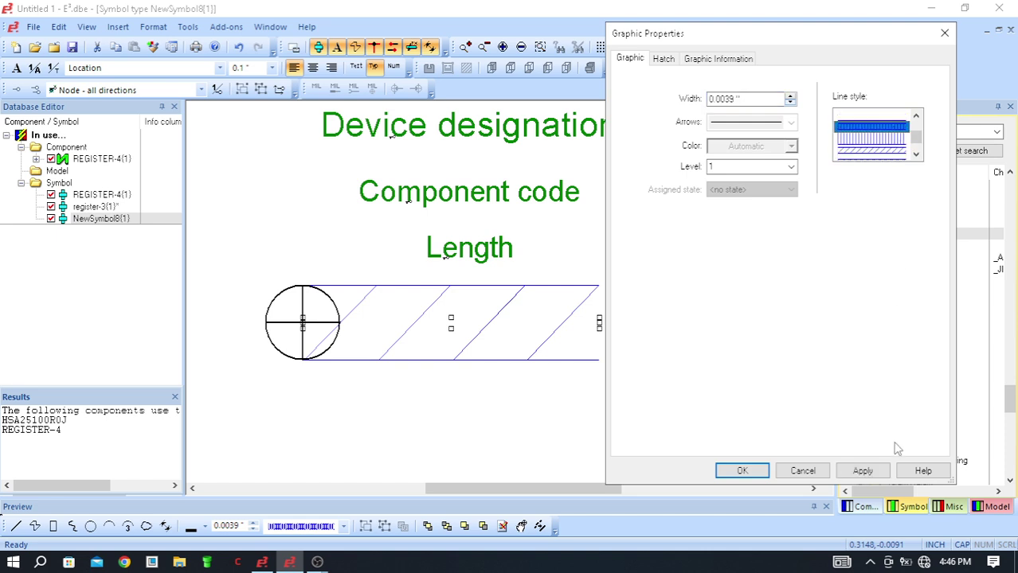
pyautogui.click(860, 470)
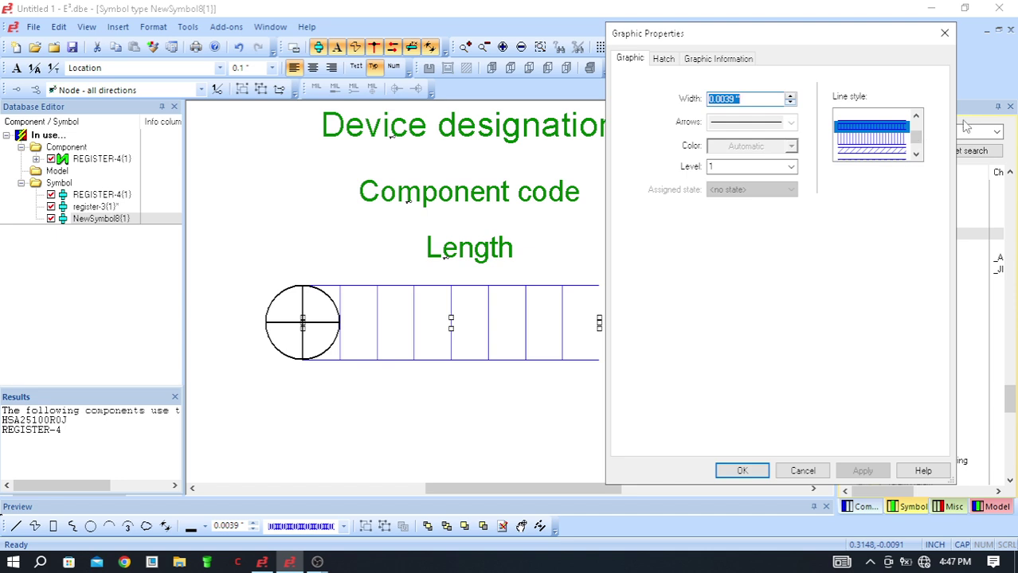
# - Try the line style with bevelled corrugated-tube ribs on the tube graphic
pyautogui.click(916, 153)
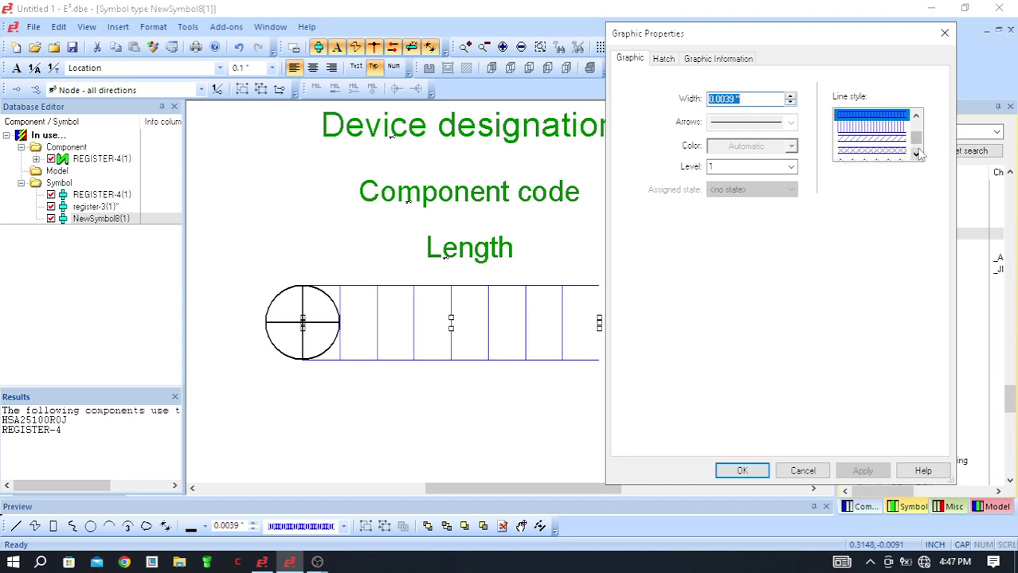
pyautogui.click(916, 153)
pyautogui.click(915, 153)
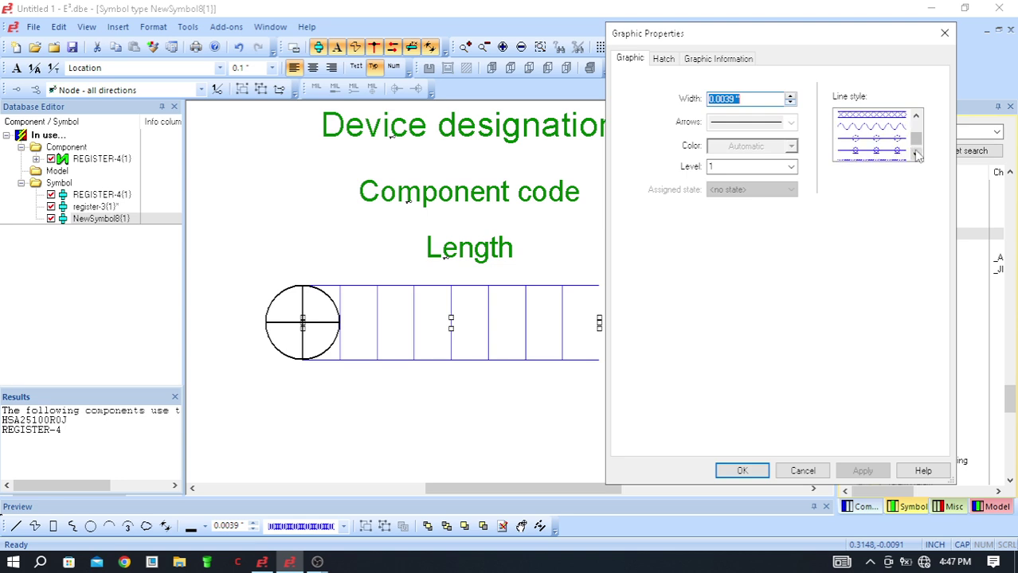
pyautogui.click(916, 154)
pyautogui.click(916, 153)
pyautogui.click(871, 126)
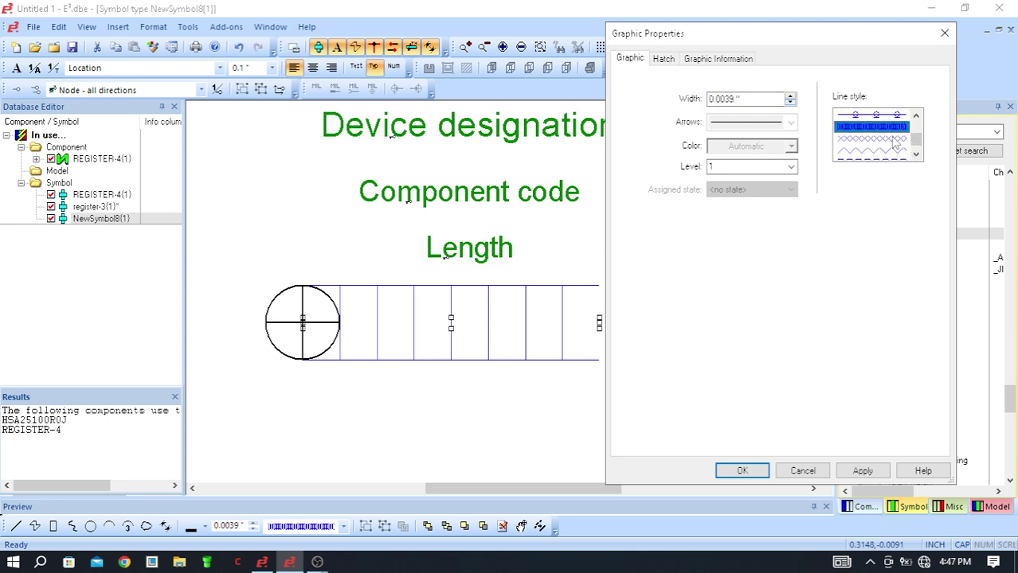
pyautogui.click(863, 471)
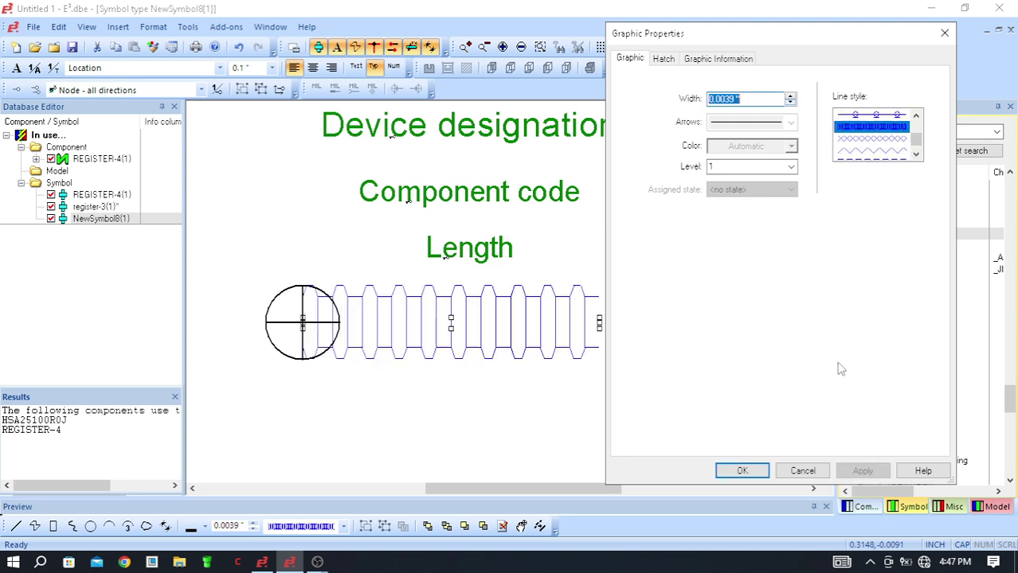
# - Give the tube graphic the crossed zigzag line style that forms a row of diamonds, and confirm the graphic properties
pyautogui.click(896, 139)
pyautogui.click(862, 471)
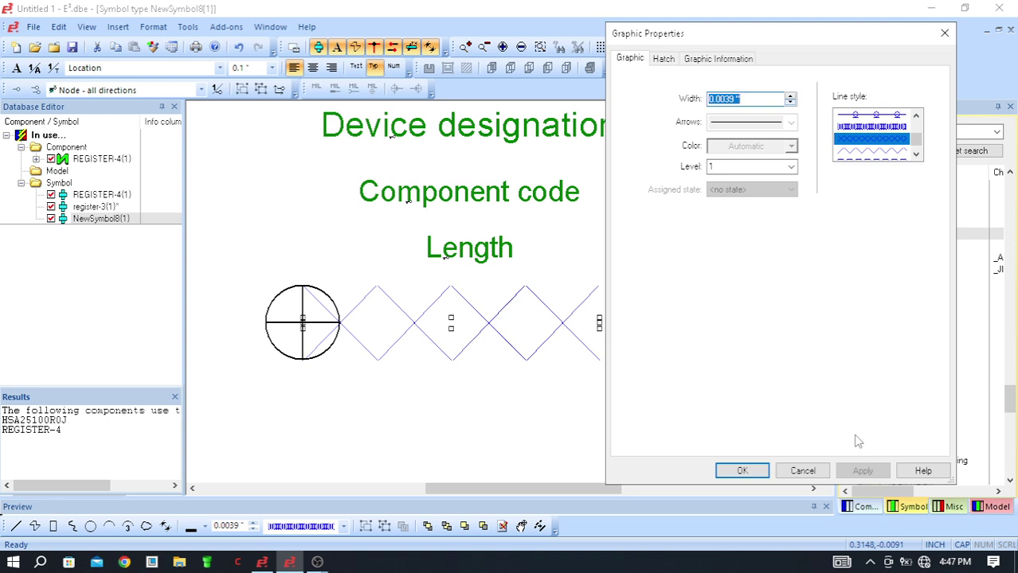
pyautogui.click(916, 154)
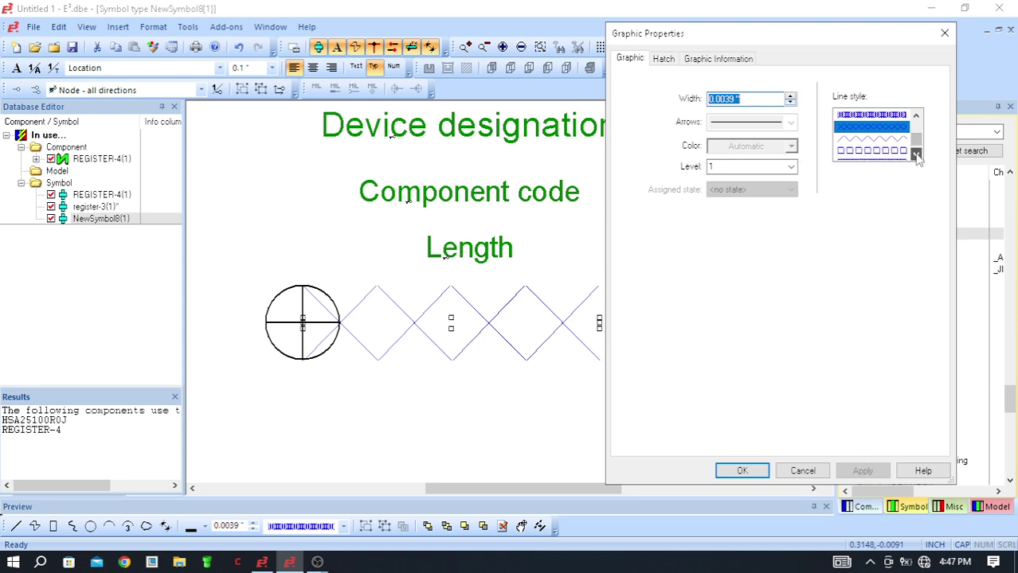
pyautogui.click(916, 154)
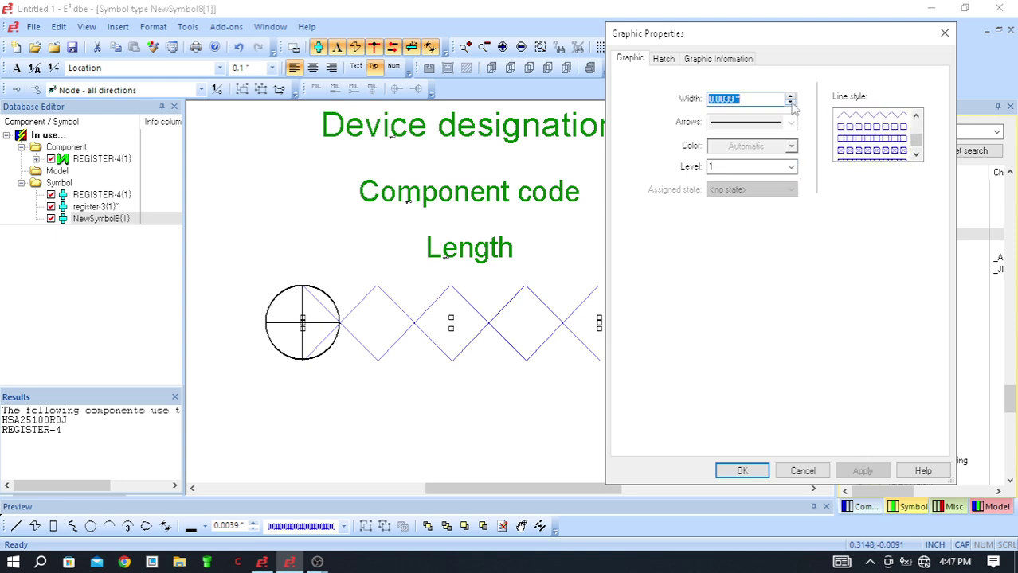
pyautogui.click(664, 59)
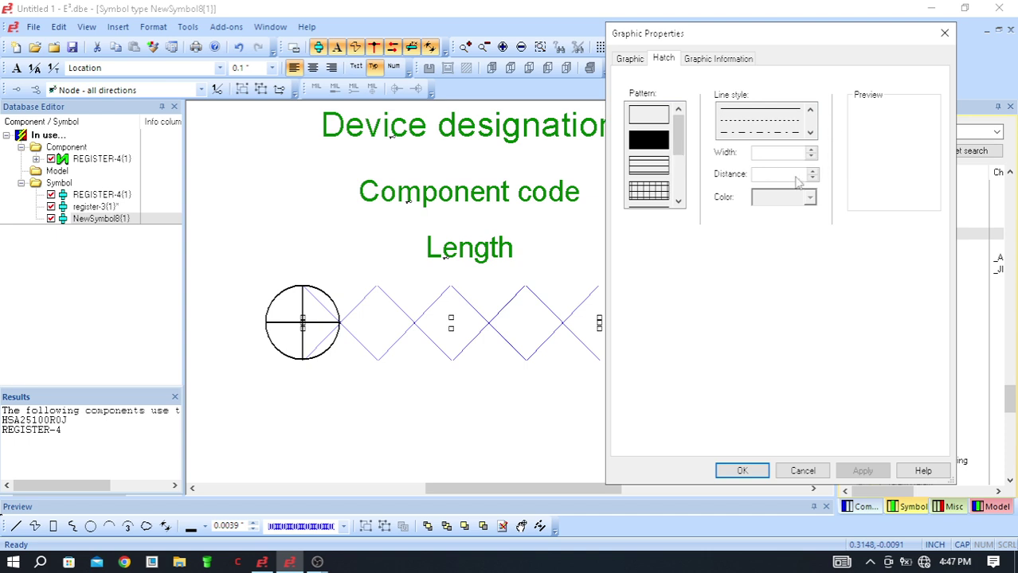
pyautogui.click(742, 471)
pyautogui.scroll(-1, 587, 303)
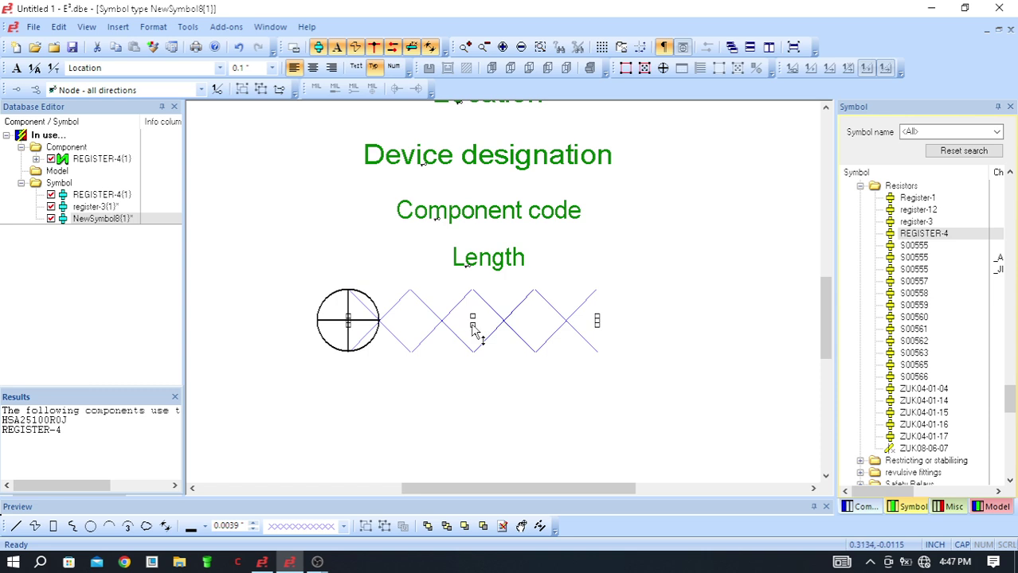
# - Check the tube graphic's hatch and line style properties without changing them, and inspect the diamond pattern on the symbol
pyautogui.rightClick(474, 333)
pyautogui.click(518, 353)
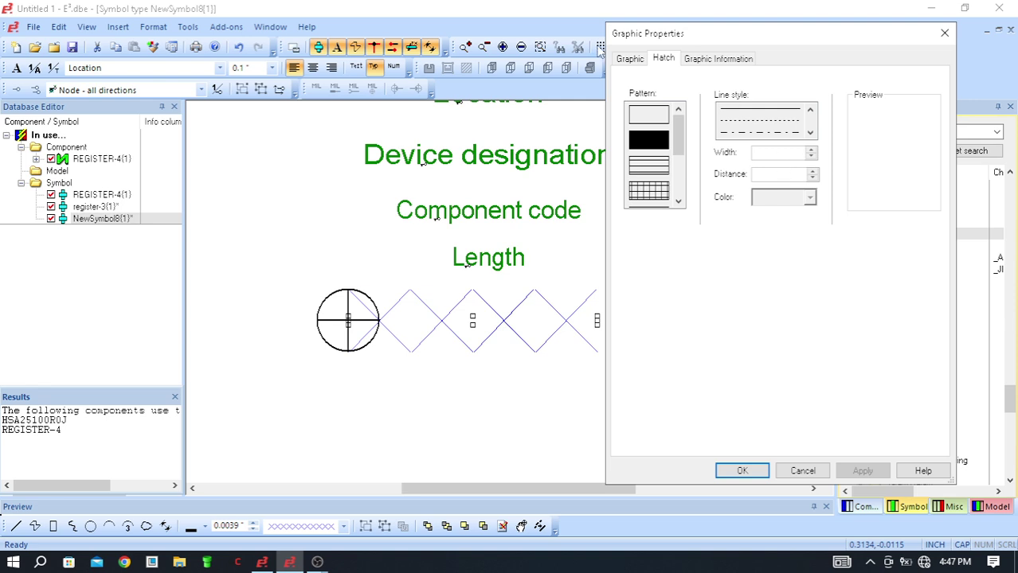
pyautogui.click(692, 61)
pyautogui.click(643, 61)
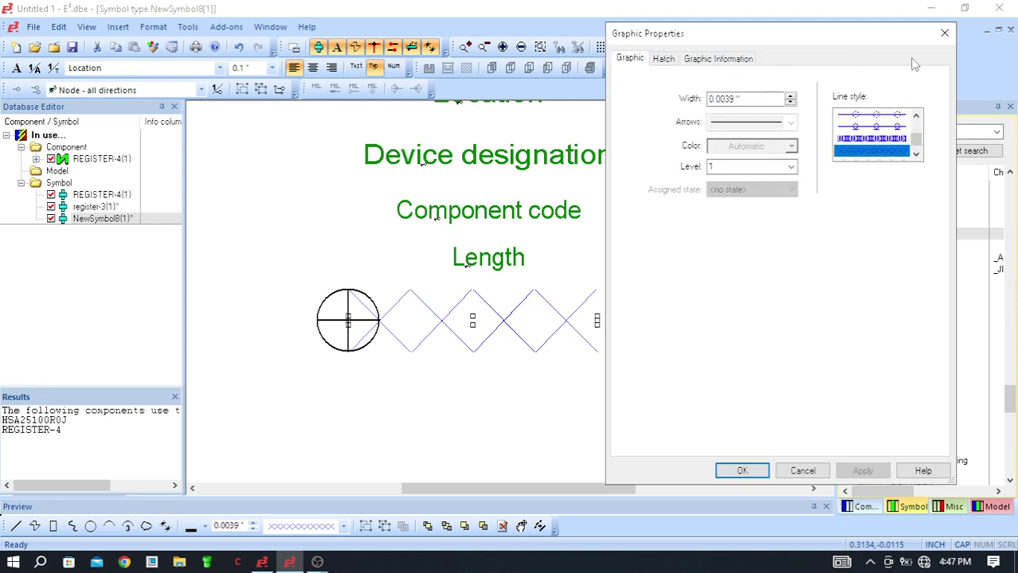
pyautogui.click(944, 33)
pyautogui.scroll(-2, 557, 263)
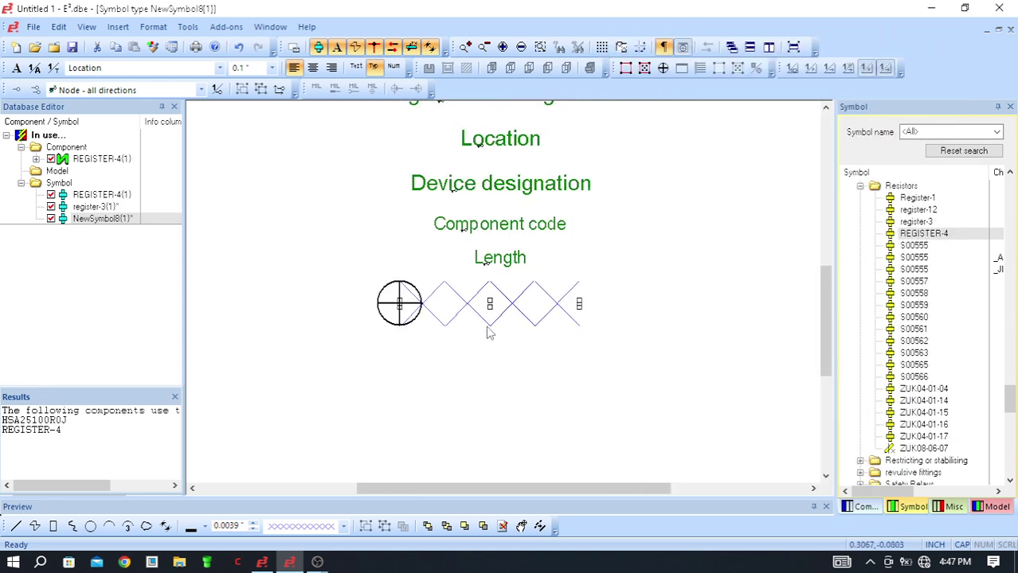
pyautogui.scroll(1, 558, 311)
pyautogui.click(626, 285)
pyautogui.scroll(1, 406, 303)
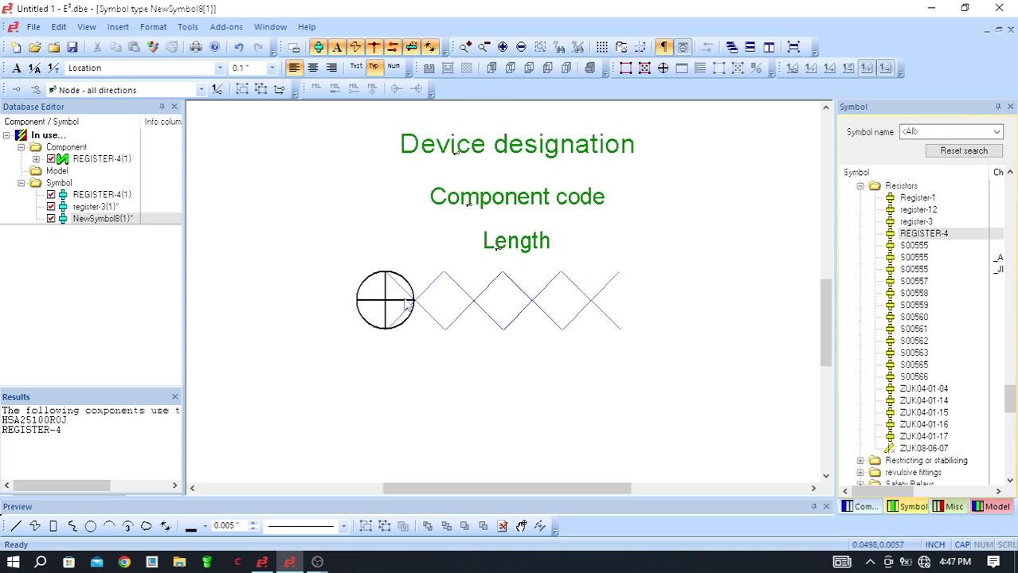
pyautogui.scroll(-2, 495, 357)
pyautogui.scroll(1, 547, 338)
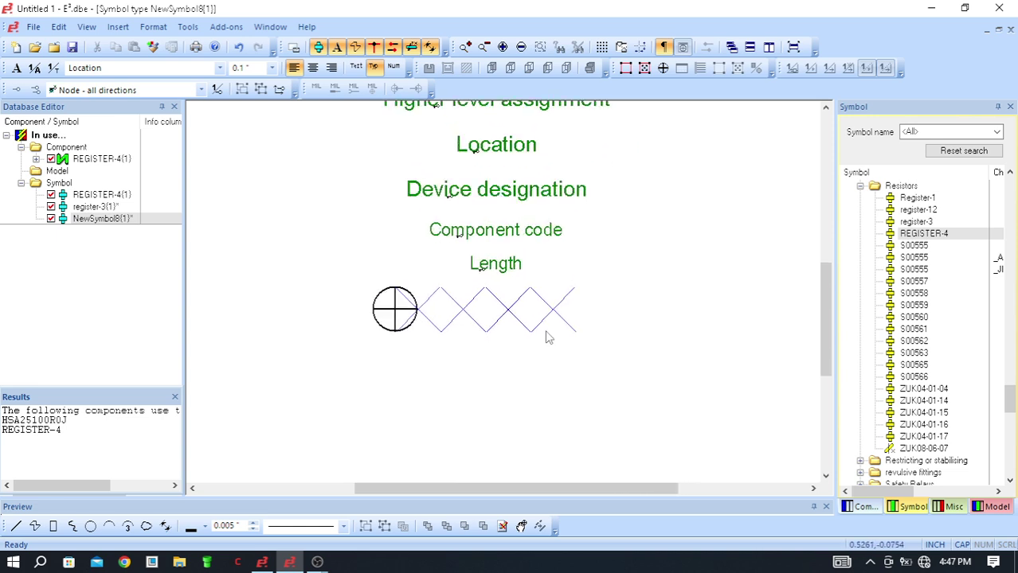
pyautogui.scroll(-2, 547, 338)
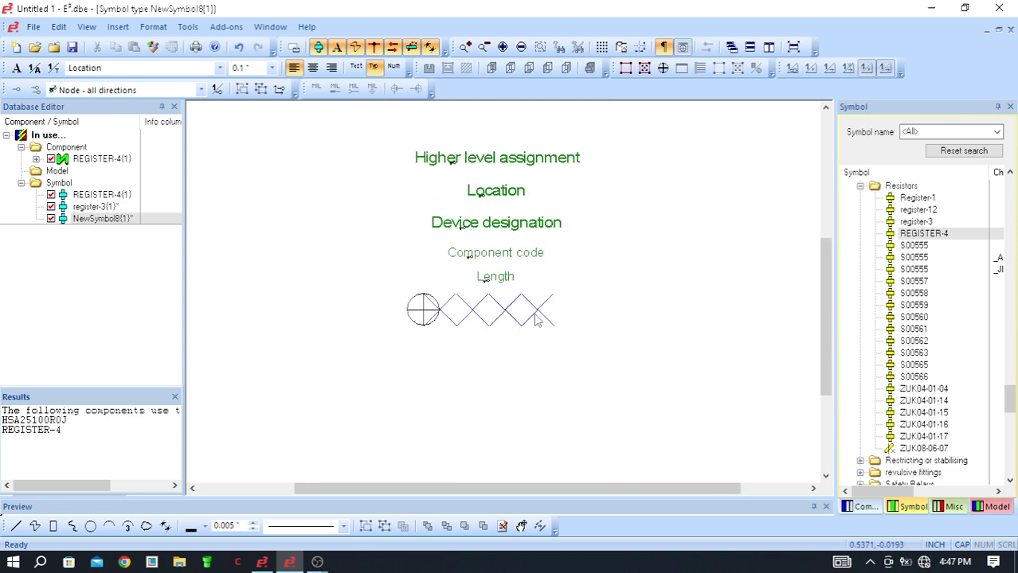
pyautogui.scroll(-1, 538, 319)
# - Rename the symbol NewSymbol8 as BRAIDING in its symbol properties
pyautogui.rightClick(368, 246)
pyautogui.click(614, 332)
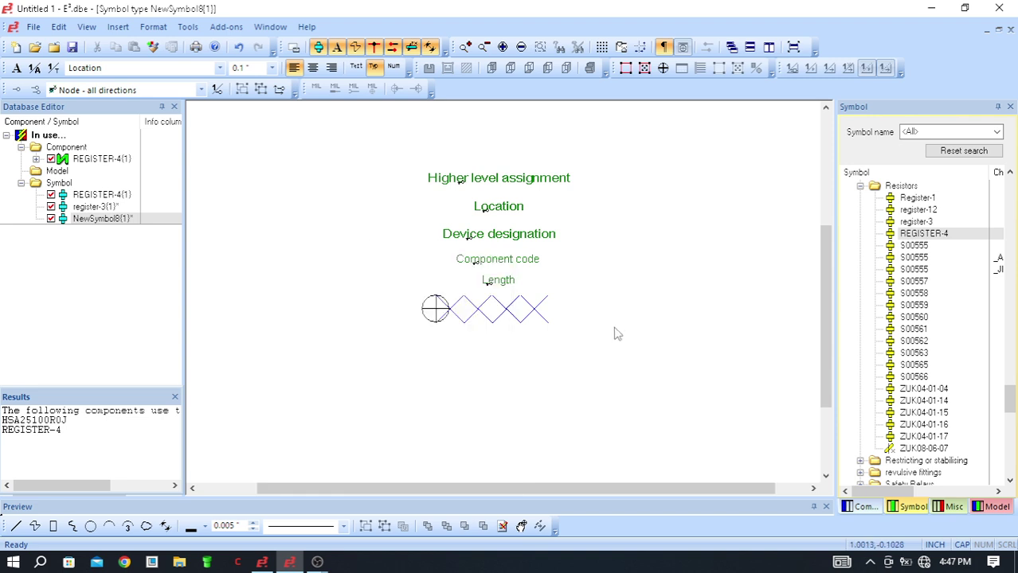
pyautogui.rightClick(349, 350)
pyautogui.click(406, 341)
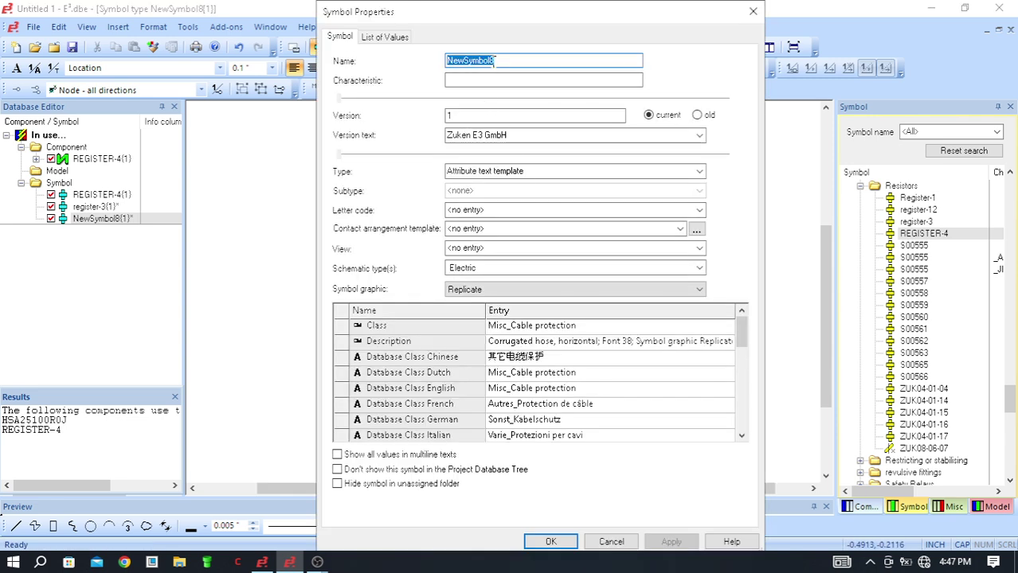
pyautogui.moveTo(502, 60); pyautogui.dragTo(399, 59)
pyautogui.write('NE')
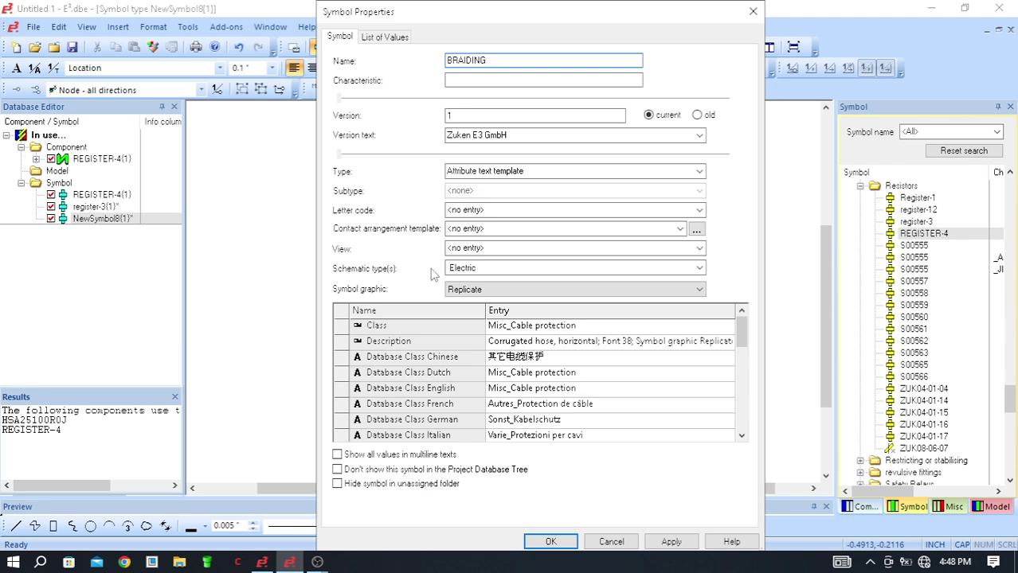
pyautogui.click(550, 541)
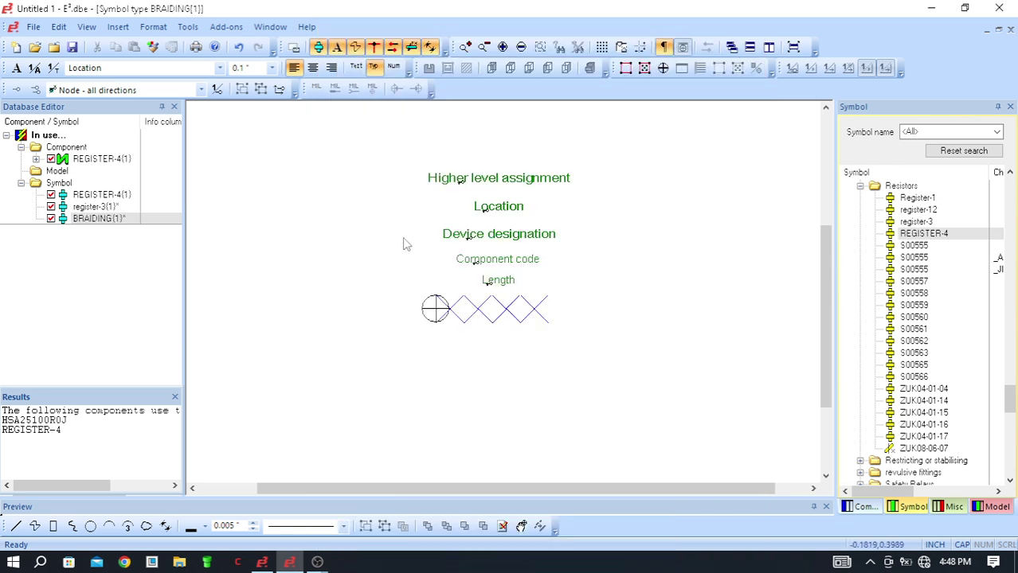
# - Save the BRAIDING symbol to the database and locate it under Misc_Cable protection
pyautogui.rightClick(403, 244)
pyautogui.click(478, 389)
pyautogui.click(550, 315)
pyautogui.scroll(-1, 603, 334)
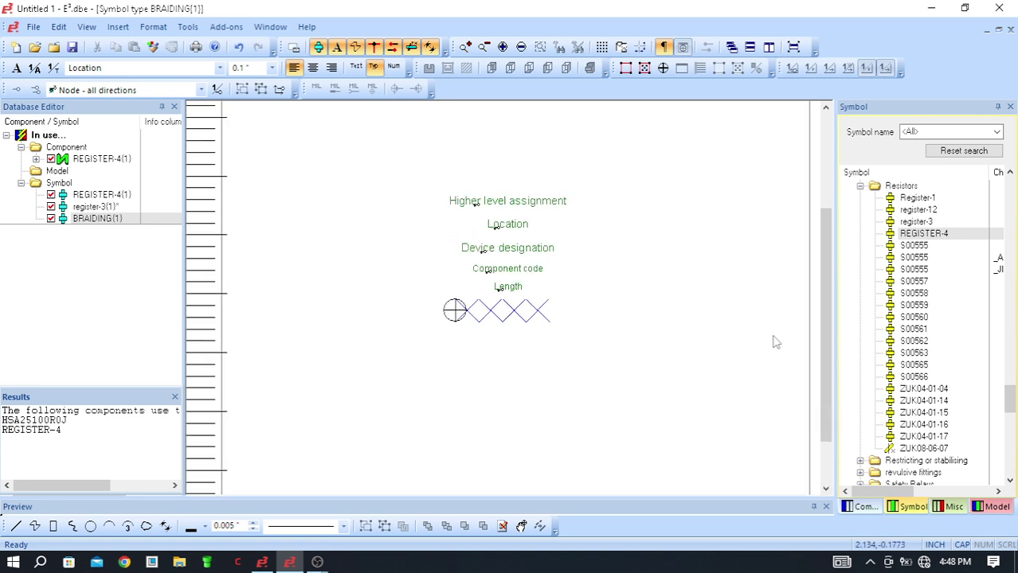
pyautogui.click(955, 508)
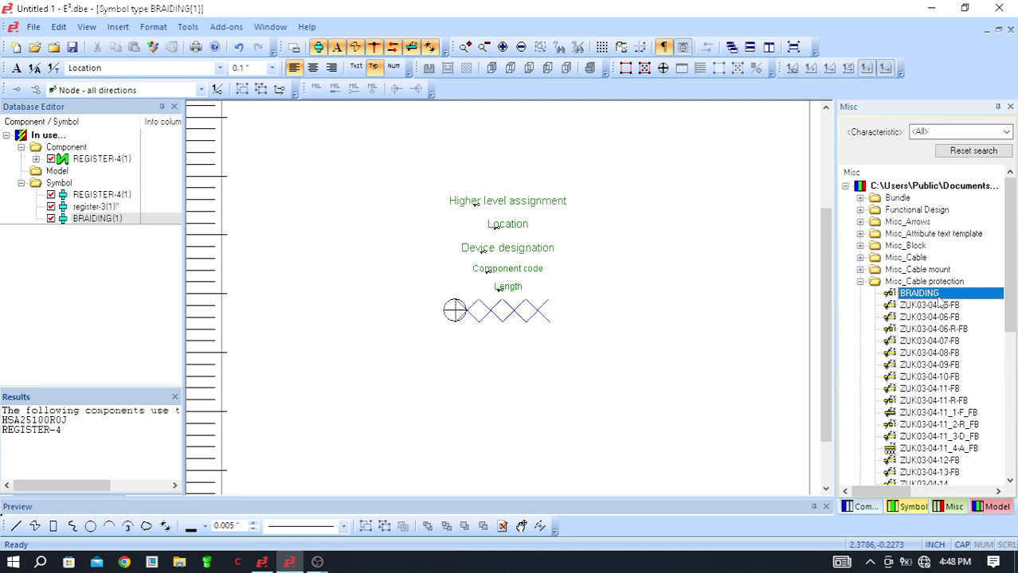
pyautogui.scroll(-1, 614, 279)
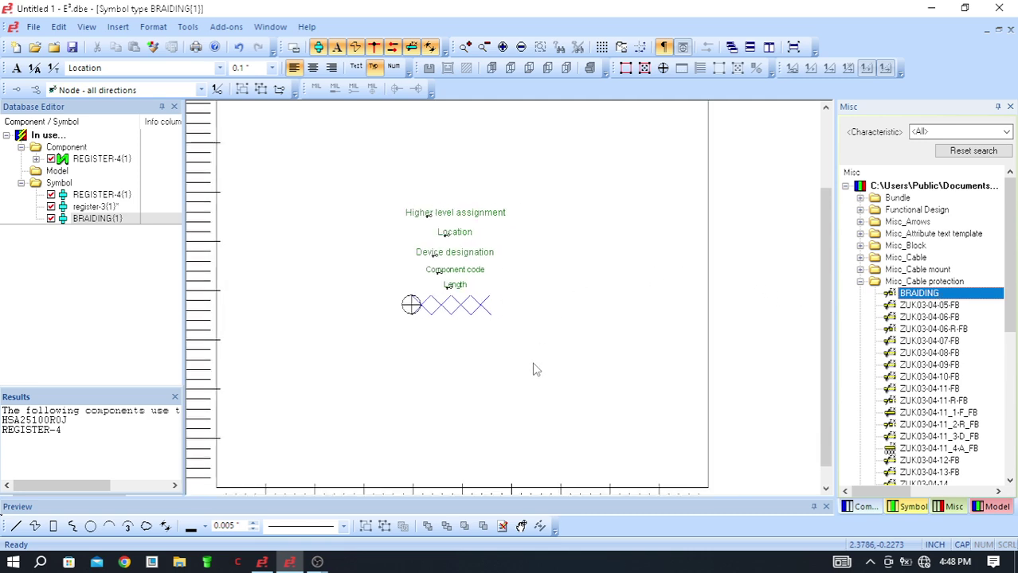
# - Switch to the E³.cable project and refresh the Misc library so it includes the new cable protection symbol
pyautogui.click(262, 562)
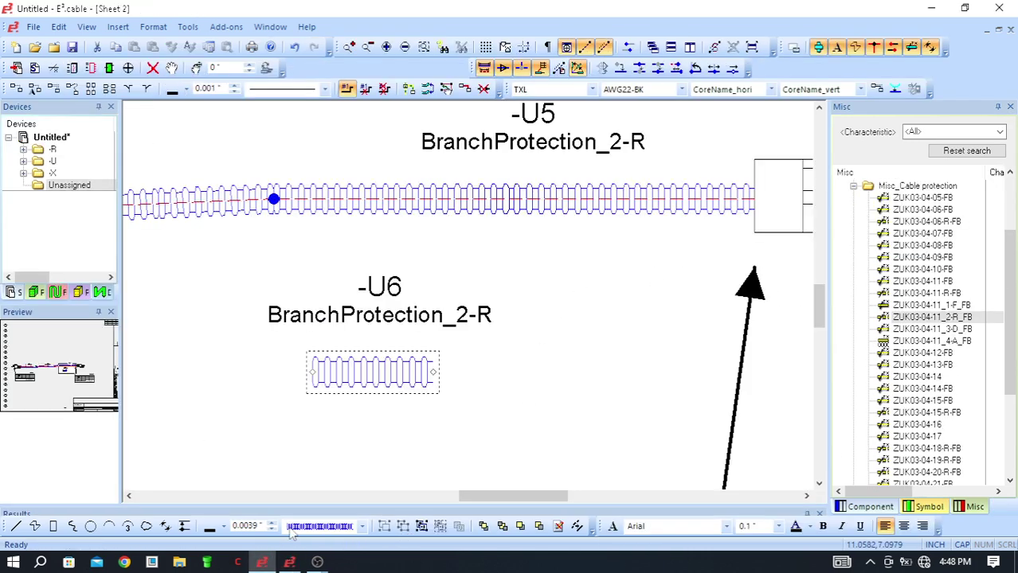
pyautogui.scroll(-1, 512, 263)
pyautogui.scroll(1, 413, 432)
pyautogui.scroll(-1, 582, 315)
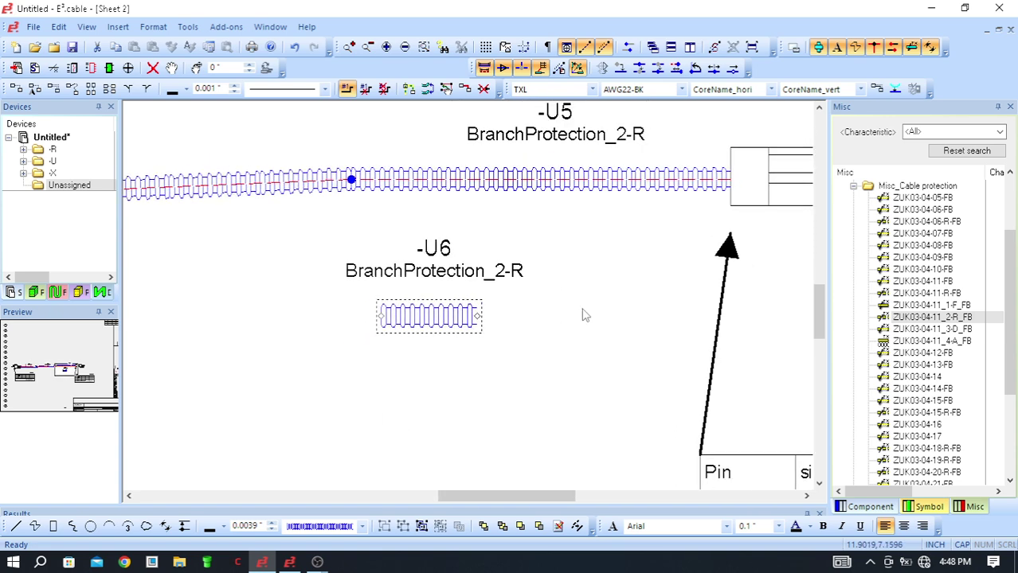
pyautogui.click(988, 155)
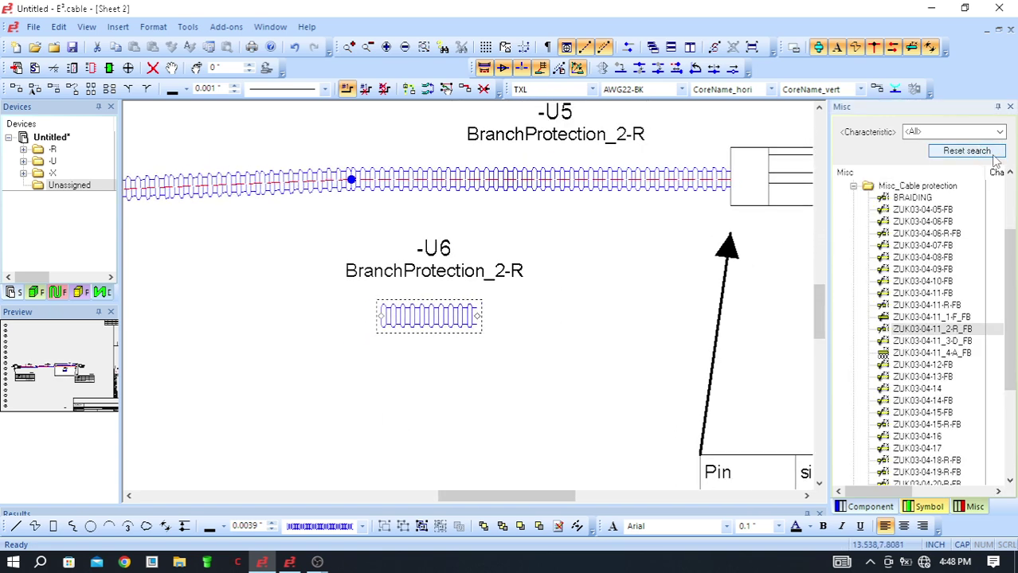
# - Place the BRAIDING symbol on Sheet 2 in the free area just below the -U6 branch protection
pyautogui.click(930, 201)
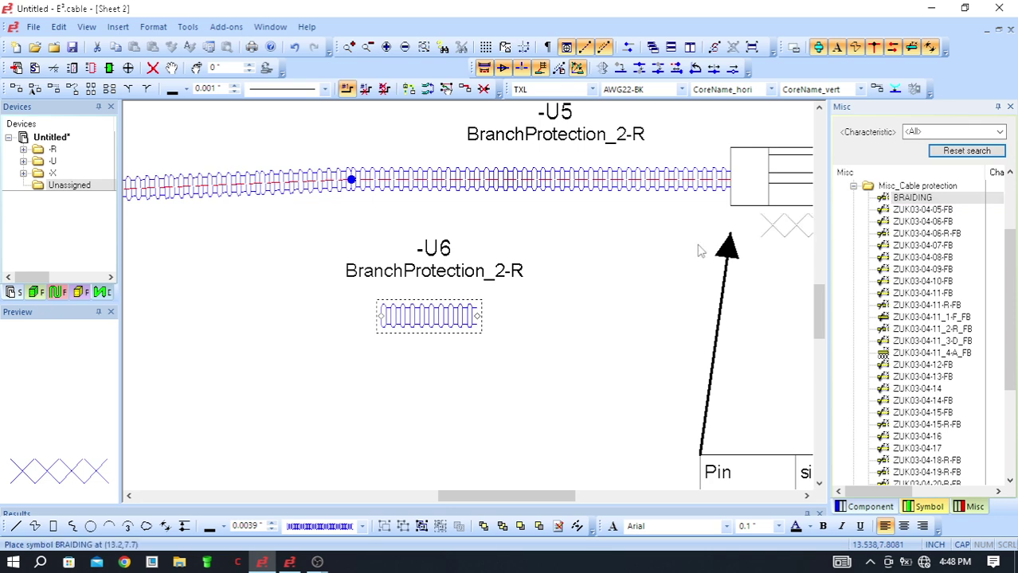
pyautogui.scroll(5, 468, 358)
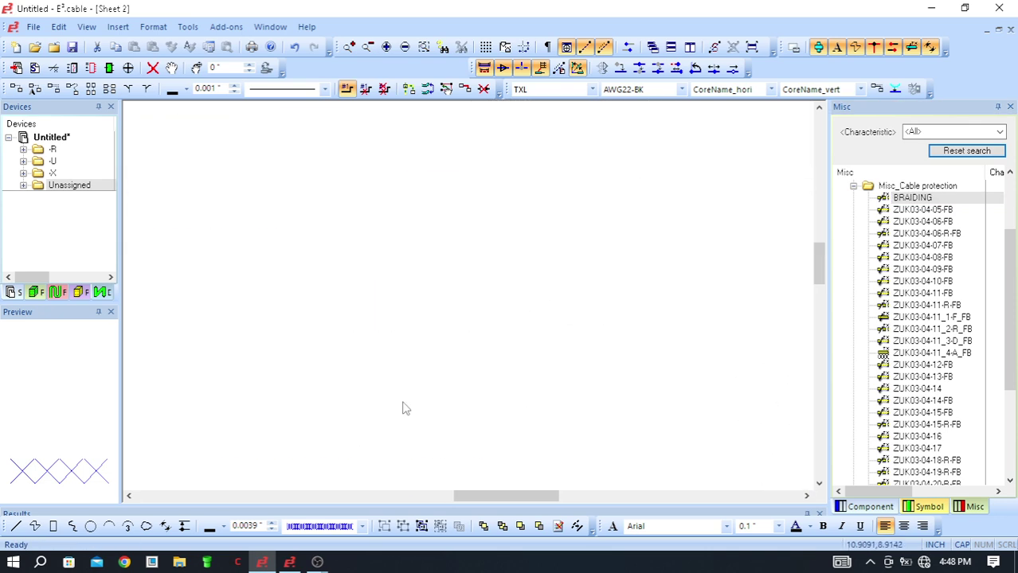
pyautogui.scroll(-5, 478, 303)
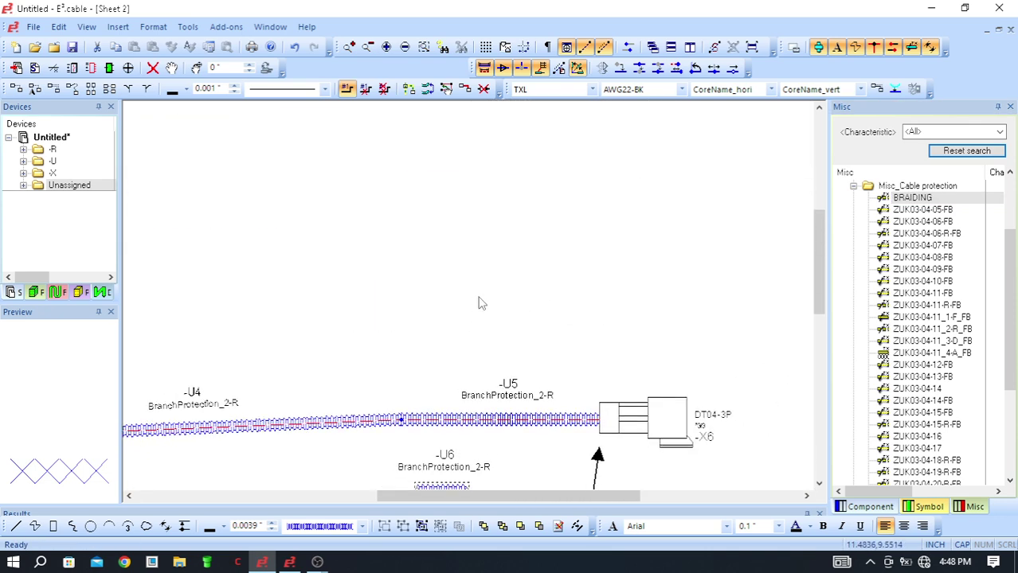
pyautogui.keyDown('ctrl'); pyautogui.scroll(-3, 539, 268); pyautogui.keyUp('ctrl')
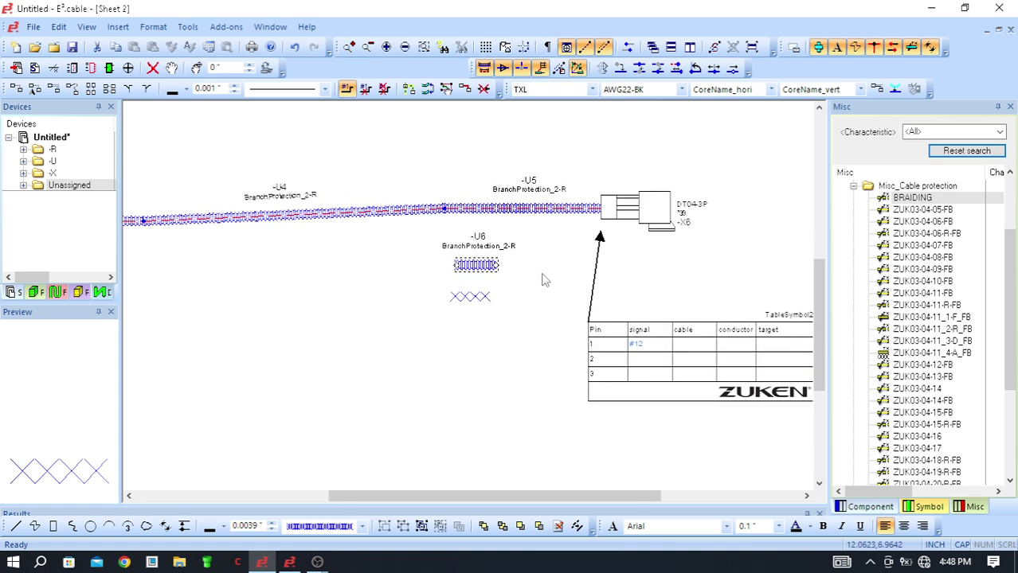
pyautogui.keyDown('ctrl'); pyautogui.scroll(3, 536, 232); pyautogui.keyUp('ctrl')
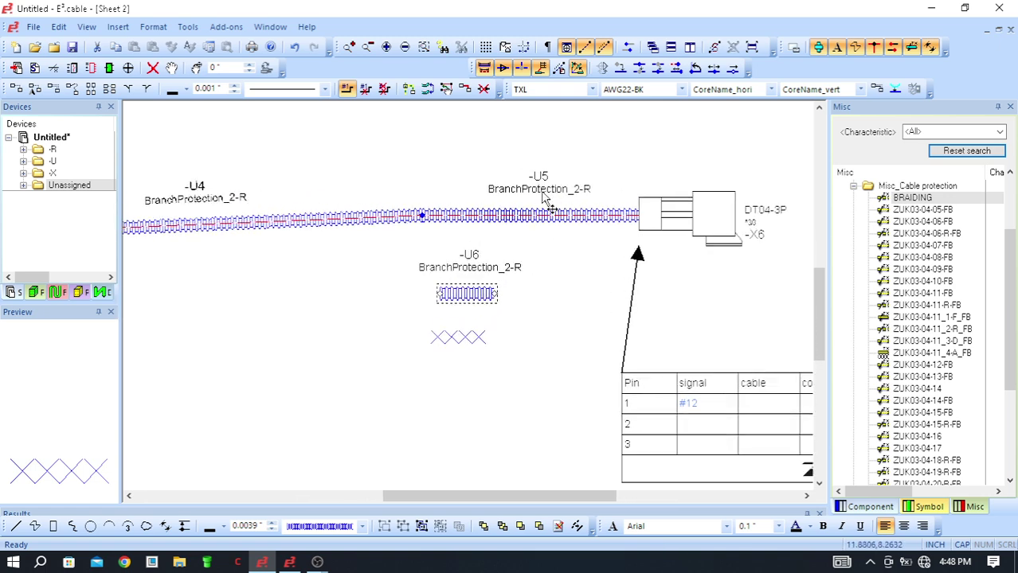
pyautogui.click(467, 301)
pyautogui.rightClick(467, 305)
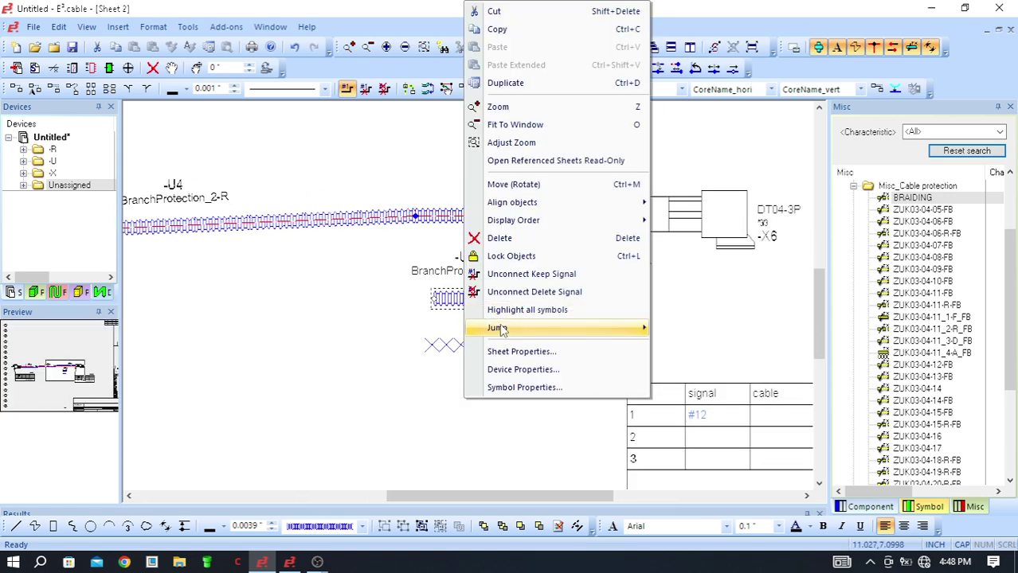
pyautogui.moveTo(573, 331)
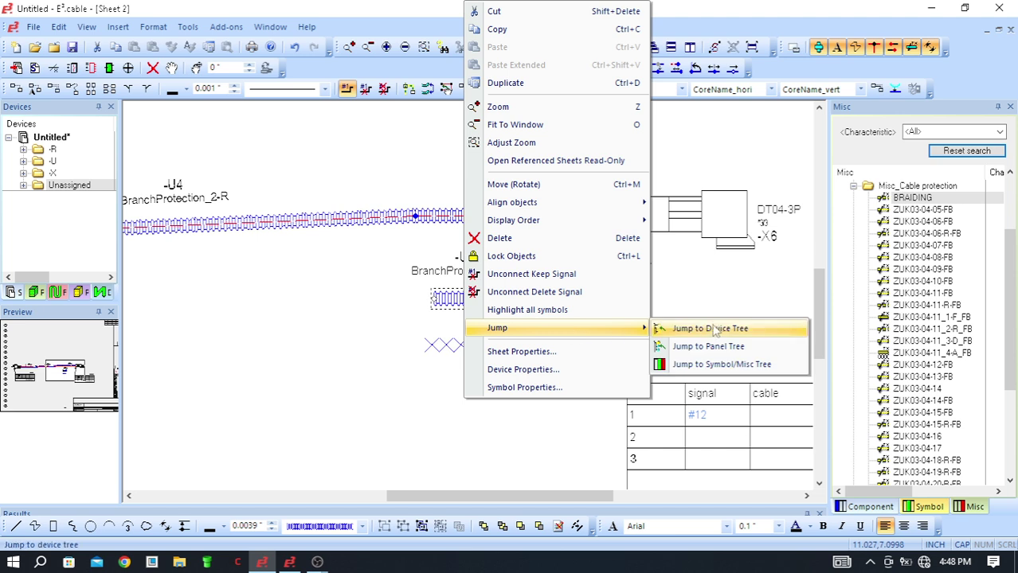
pyautogui.click(757, 351)
pyautogui.scroll(-3, 493, 319)
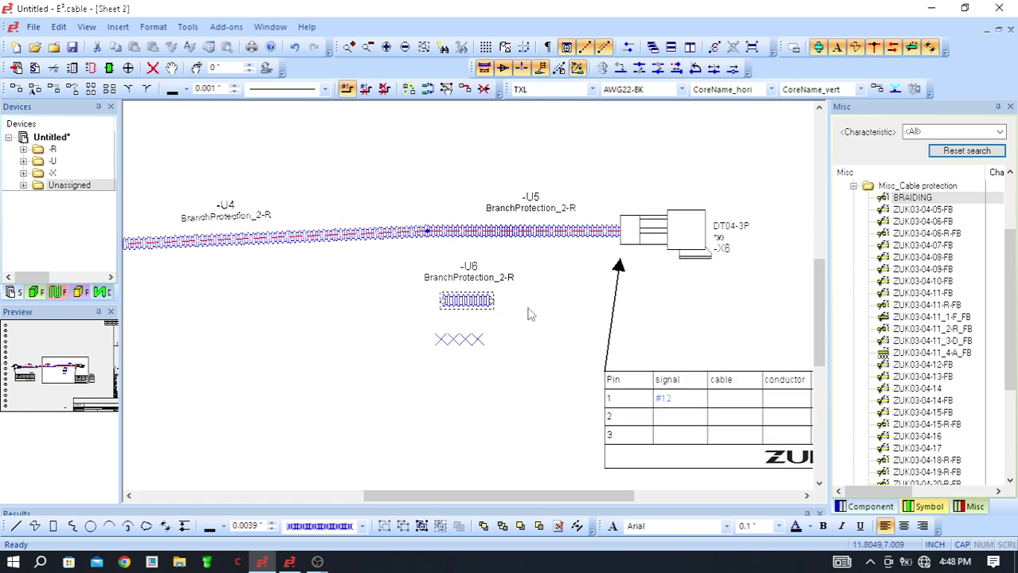
pyautogui.scroll(3, 484, 302)
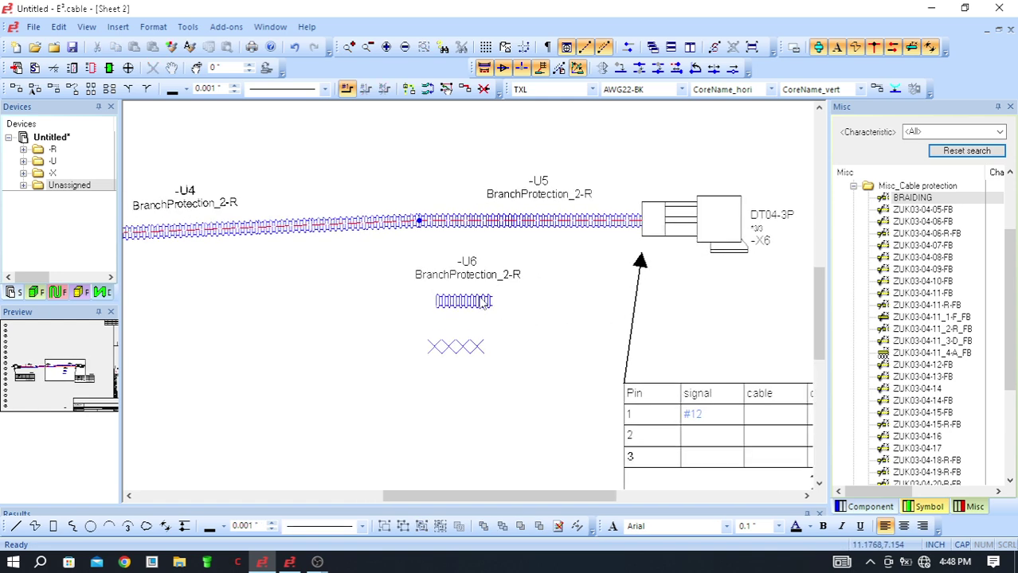
pyautogui.scroll(-3, 525, 267)
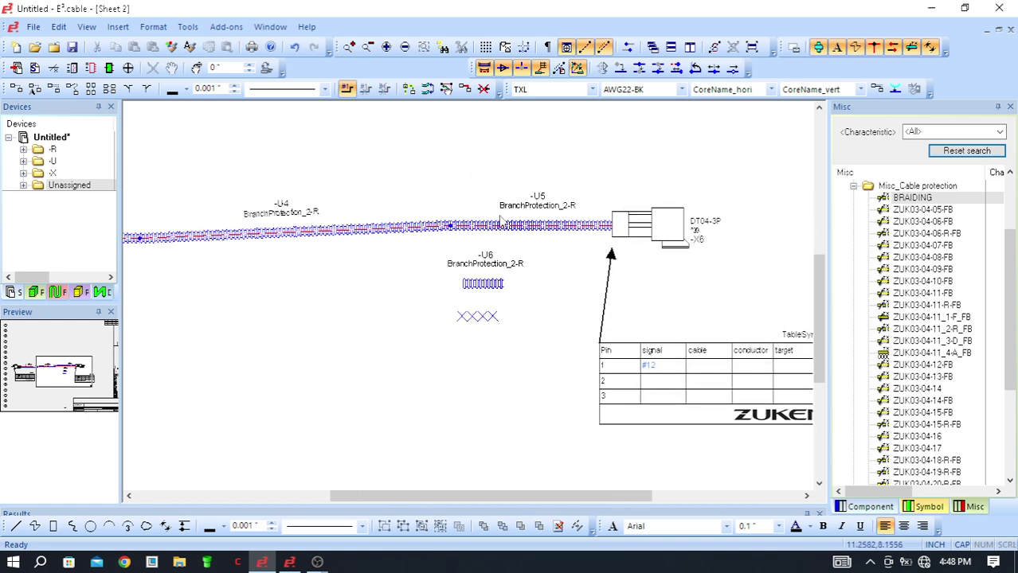
# - Delete the -U5 branch protection and move the BRAIDING symbol onto the exposed connection line in its place
pyautogui.scroll(2, 526, 231)
pyautogui.click(551, 235)
pyautogui.press('Delete')
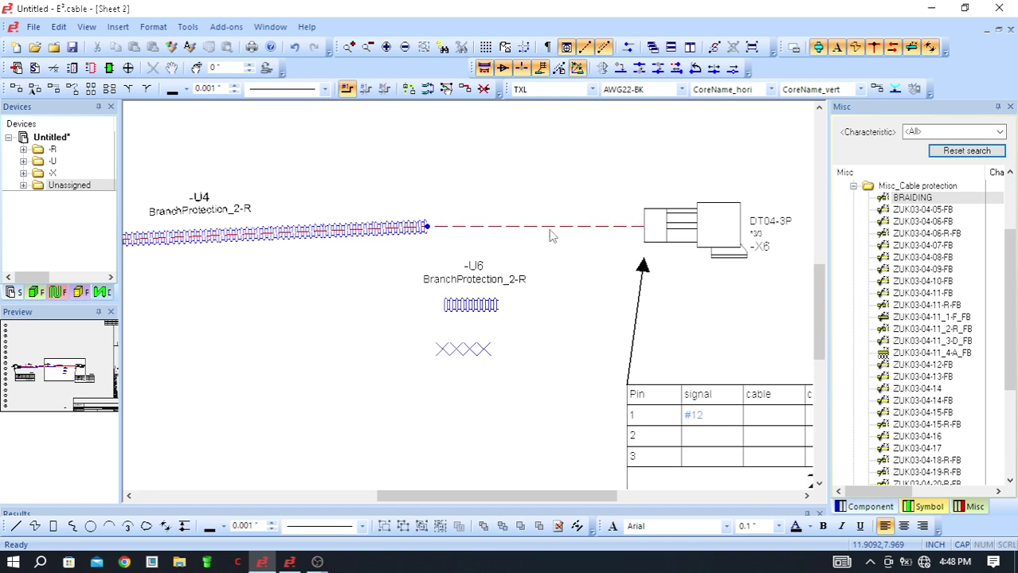
pyautogui.moveTo(482, 342); pyautogui.dragTo(540, 231)
pyautogui.scroll(4, 637, 237)
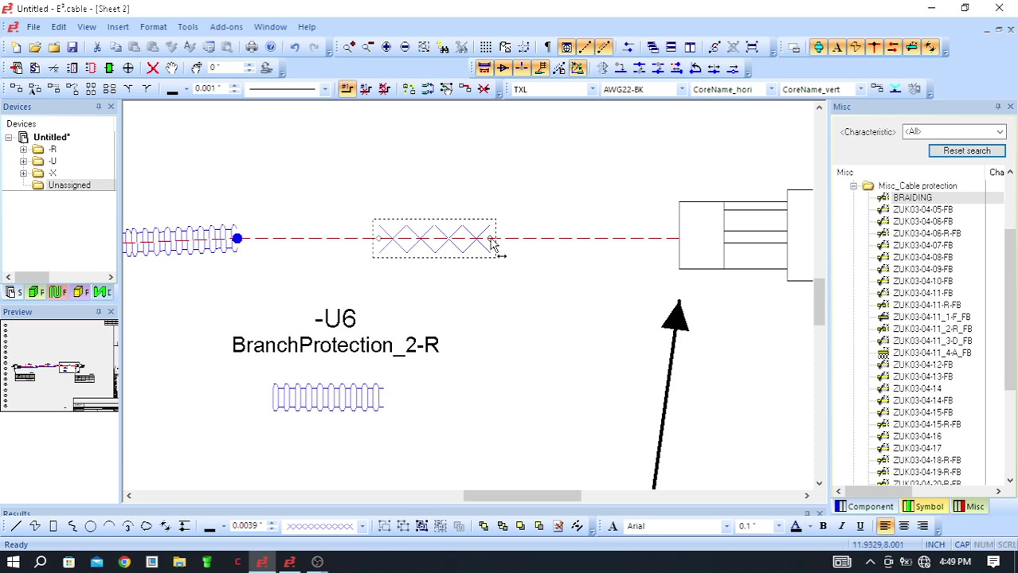
# - Align the BRAIDING symbol's start with the node at the end of -U4 and stretch its other end to the -X6 connector
pyautogui.moveTo(492, 240); pyautogui.dragTo(669, 238)
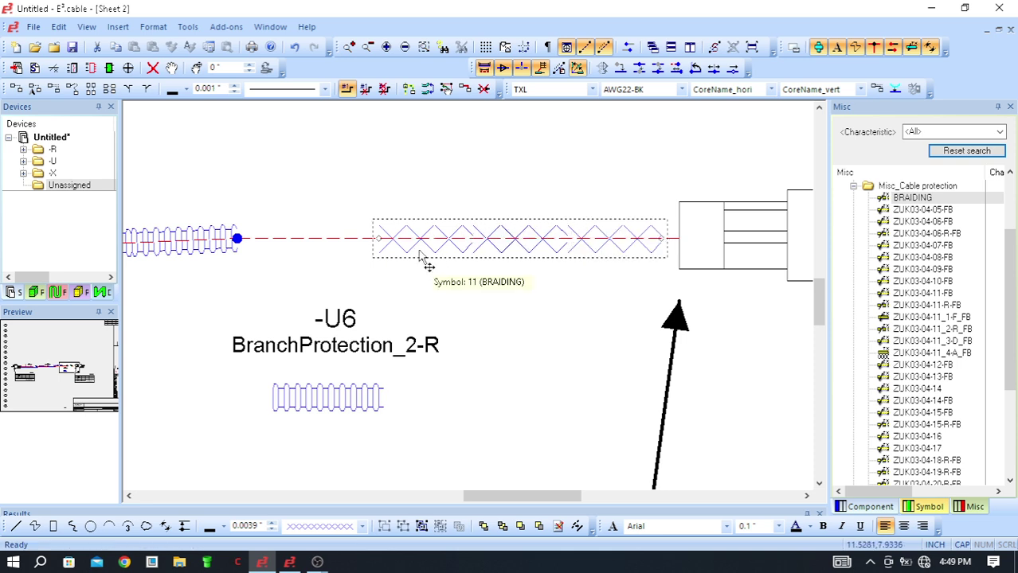
pyautogui.moveTo(378, 239); pyautogui.dragTo(238, 239)
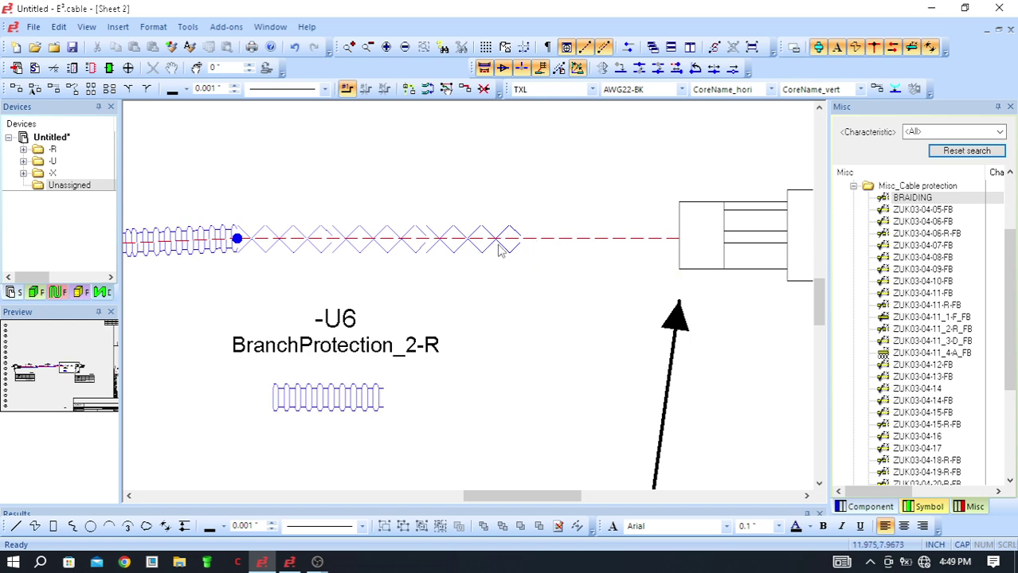
pyautogui.scroll(2, 284, 256)
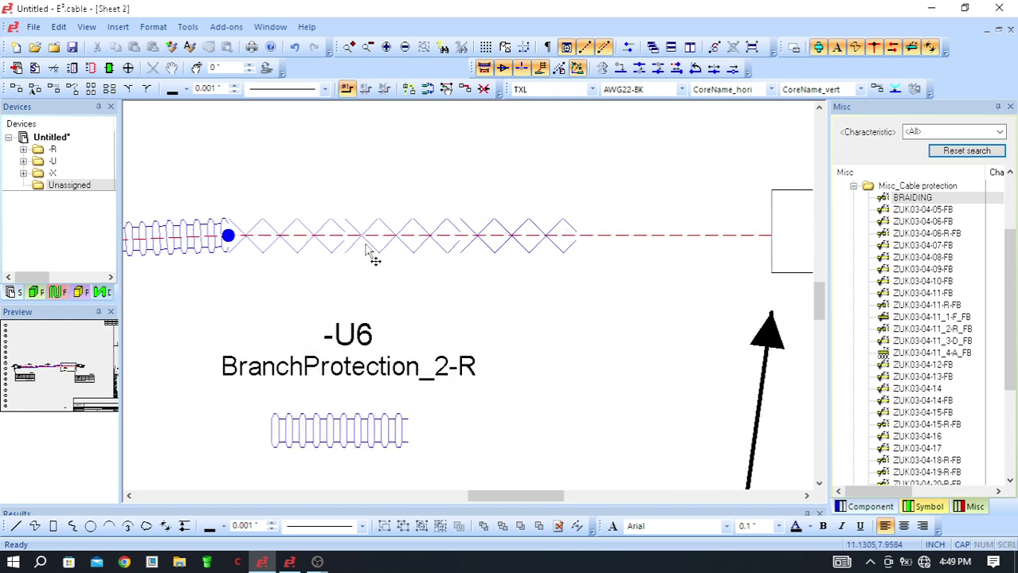
pyautogui.moveTo(552, 249)
pyautogui.mouseDown()
pyautogui.moveTo(568, 243)
pyautogui.moveTo(559, 231)
pyautogui.mouseUp()
pyautogui.click(557, 314)
pyautogui.scroll(1, 279, 239)
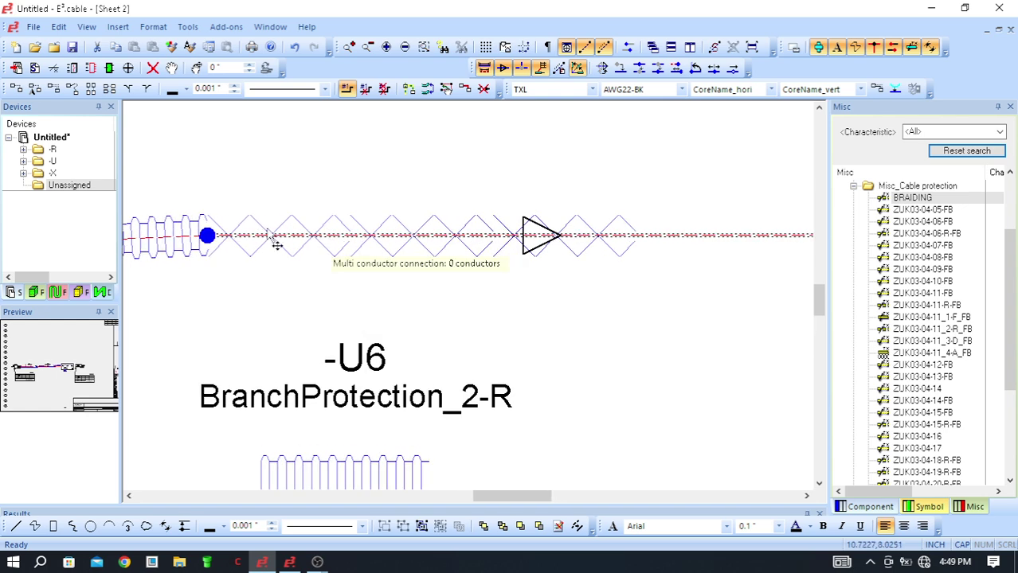
pyautogui.click(293, 236)
pyautogui.scroll(-1, 498, 261)
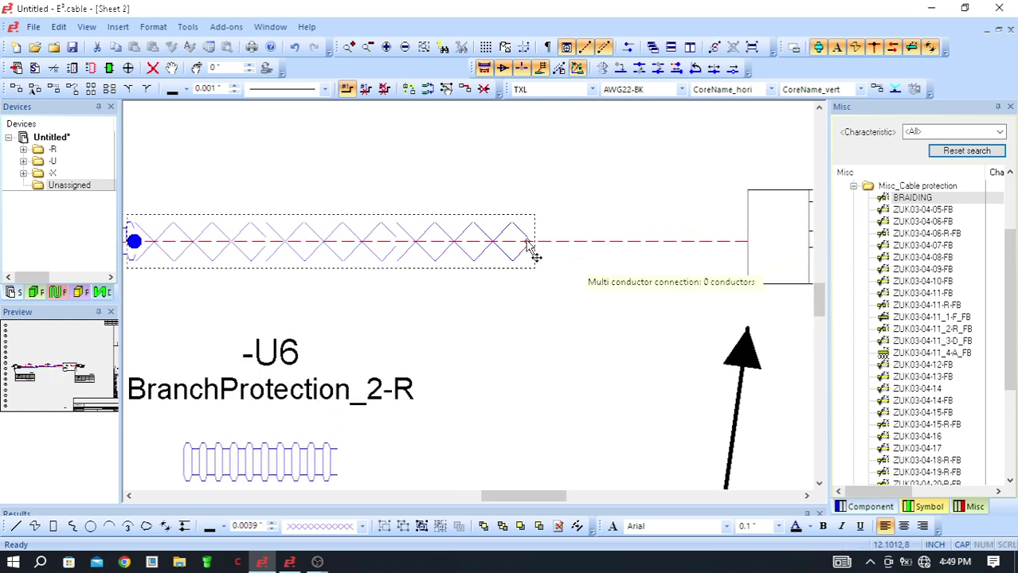
pyautogui.moveTo(527, 243); pyautogui.dragTo(749, 240)
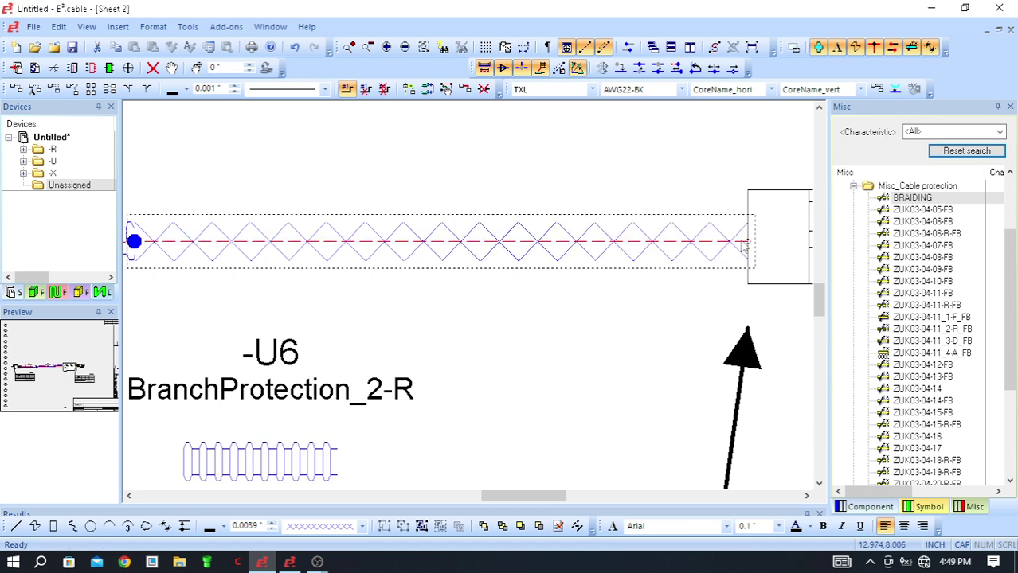
pyautogui.scroll(-4, 667, 235)
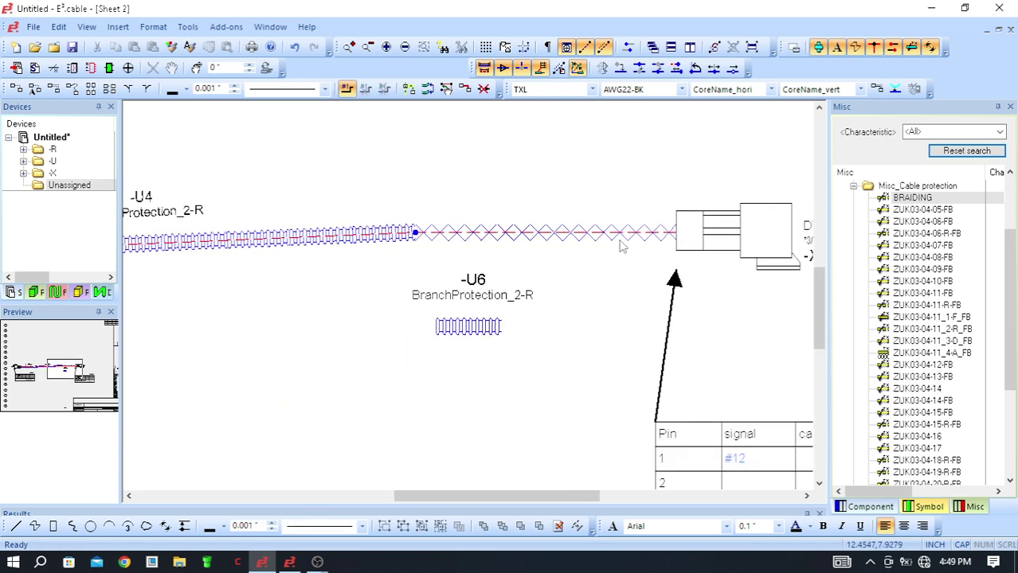
pyautogui.scroll(-3, 652, 252)
pyautogui.scroll(1, 432, 264)
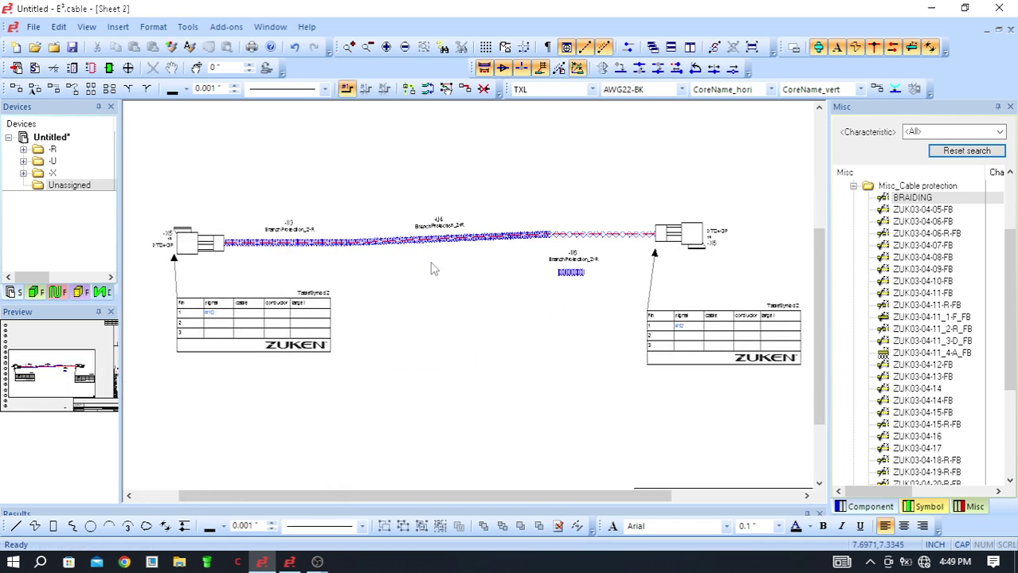
pyautogui.scroll(4, 408, 263)
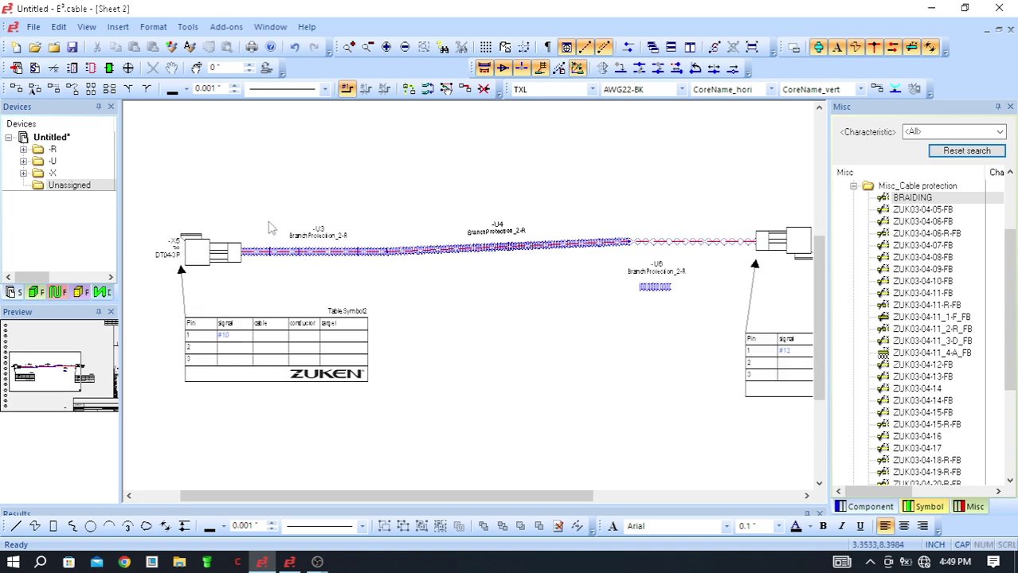
pyautogui.scroll(-2, 407, 276)
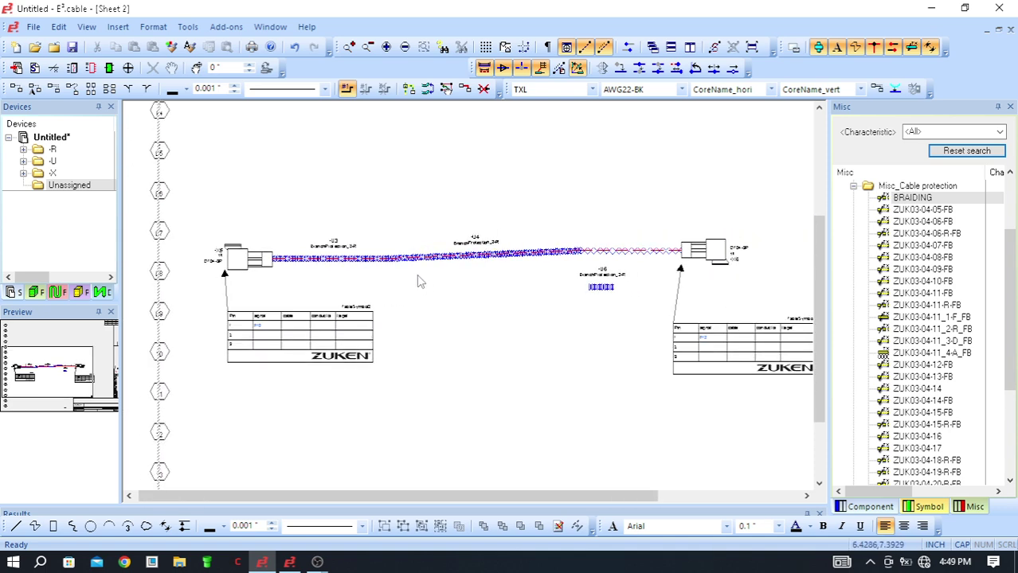